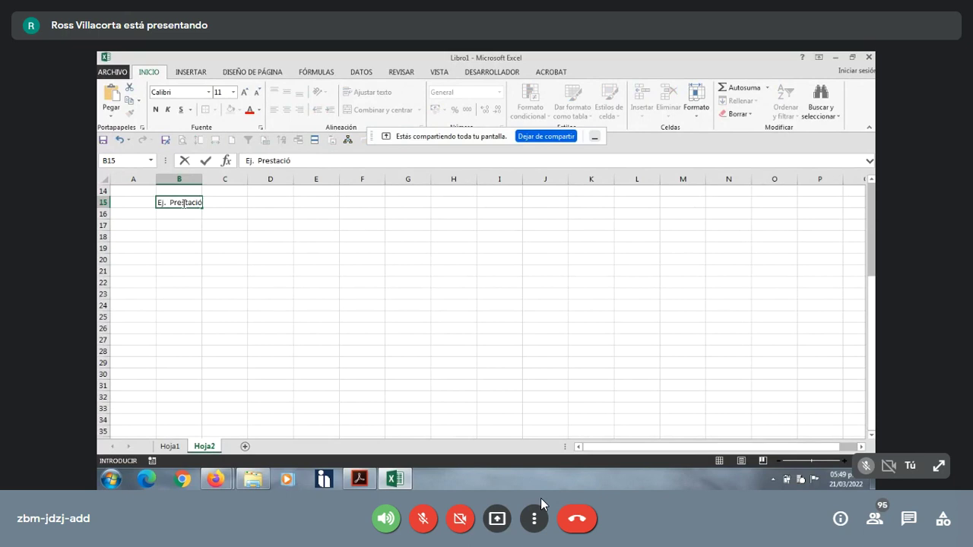
- Complete the heading "Ej. Prestación de Servicios" in cell B15 and make it bold
type("vicios")
left_click(196, 270)
left_click(176, 204)
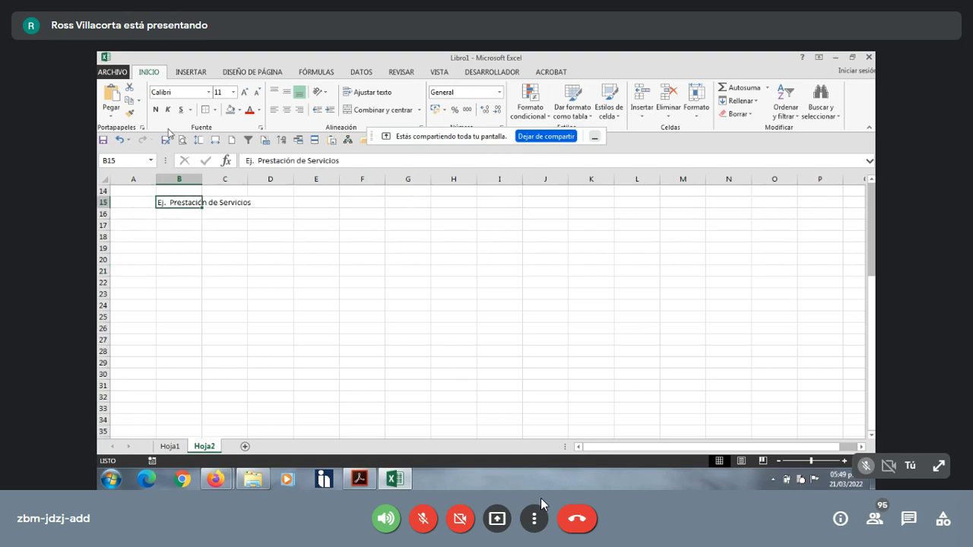
left_click(155, 109)
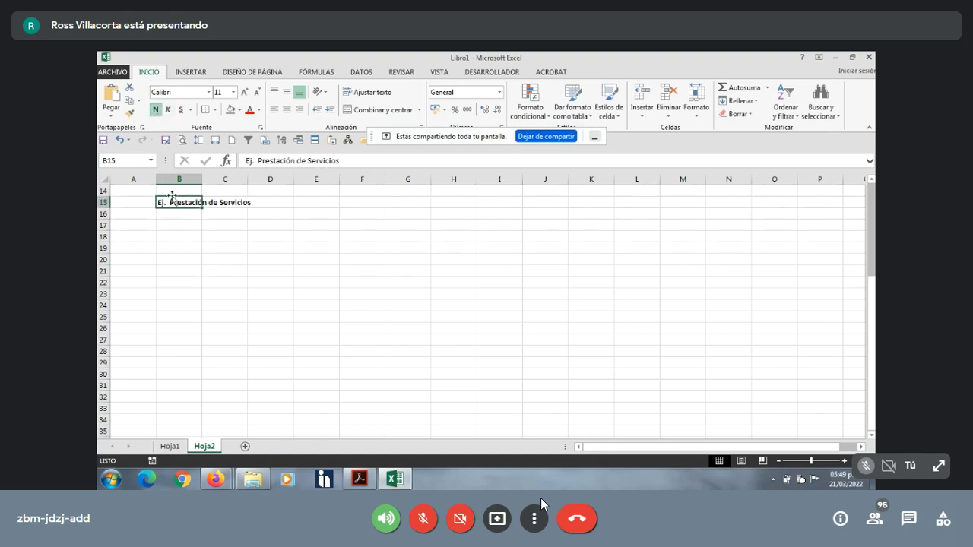
- Enter "1°" in cell B18 and centre it horizontally
left_click(177, 238)
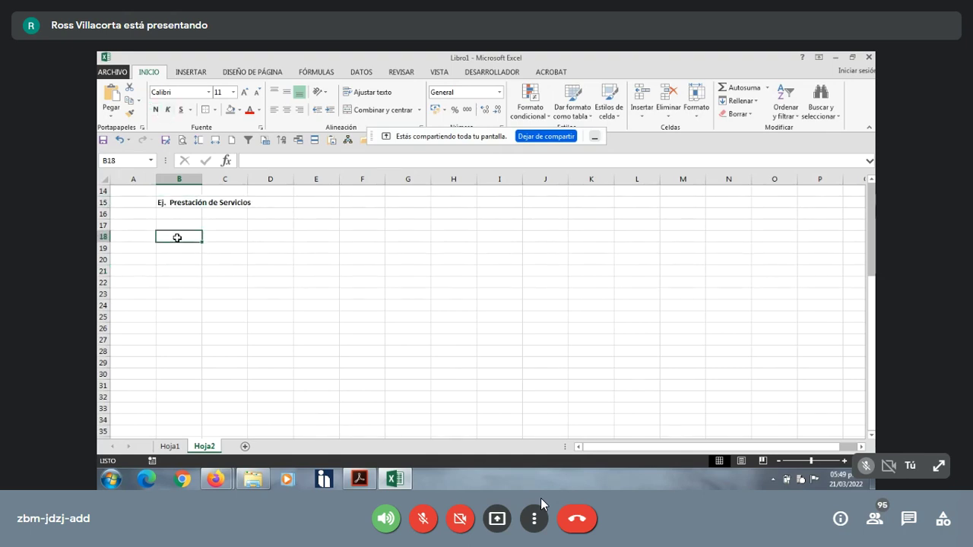
type("1")
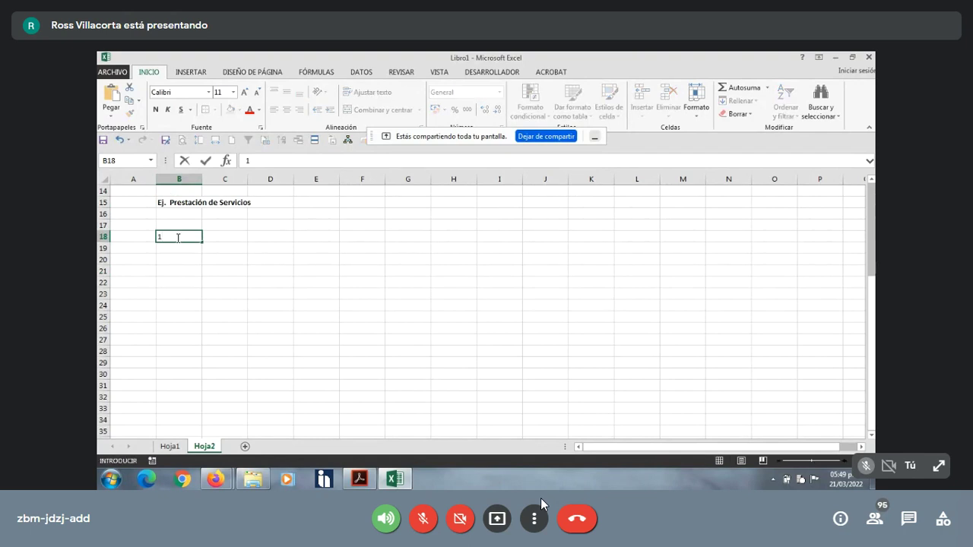
type("°")
left_click(177, 279)
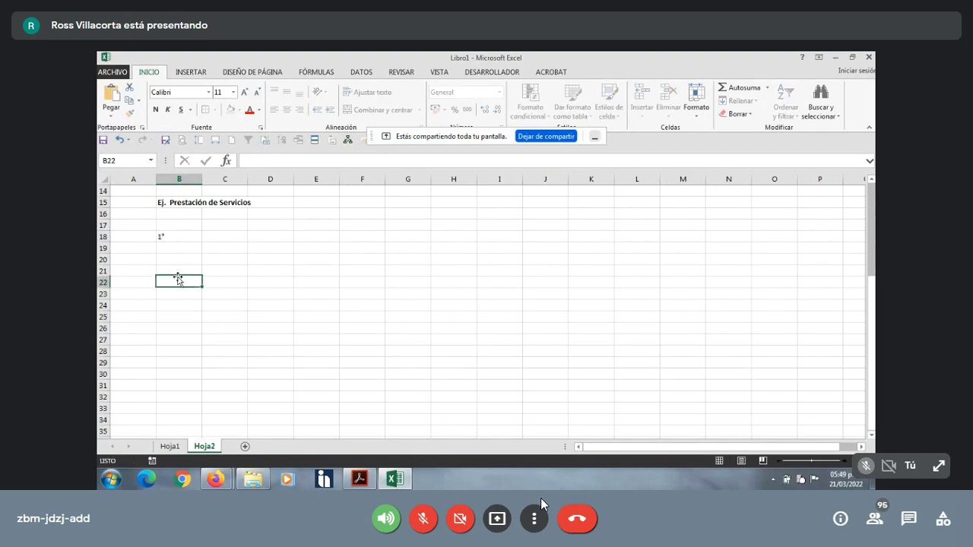
key("Up")
key("Up")
key("Up")
key("Up")
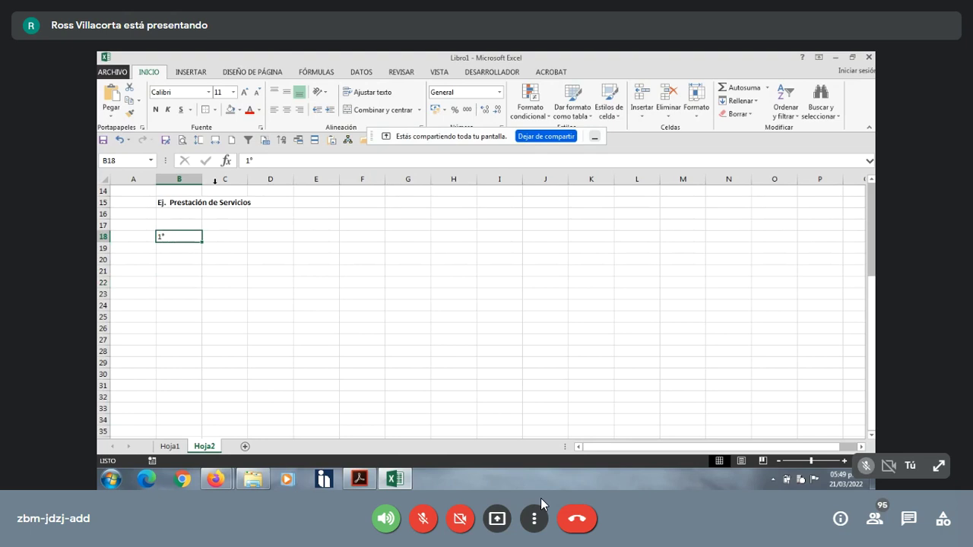
left_click(287, 110)
- Enter "Capacitación" in cell C18 as the service of the first example
left_click(234, 240)
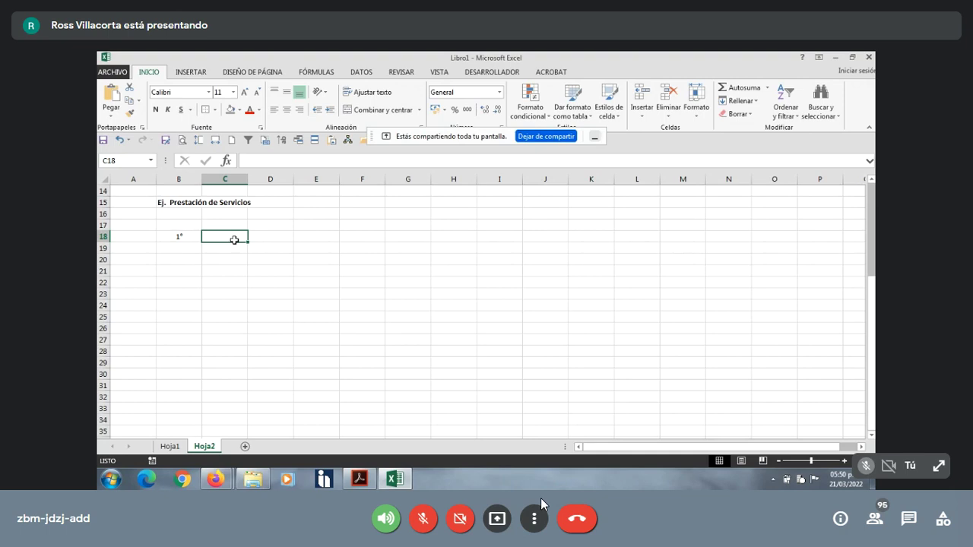
type("Capacitaci+")
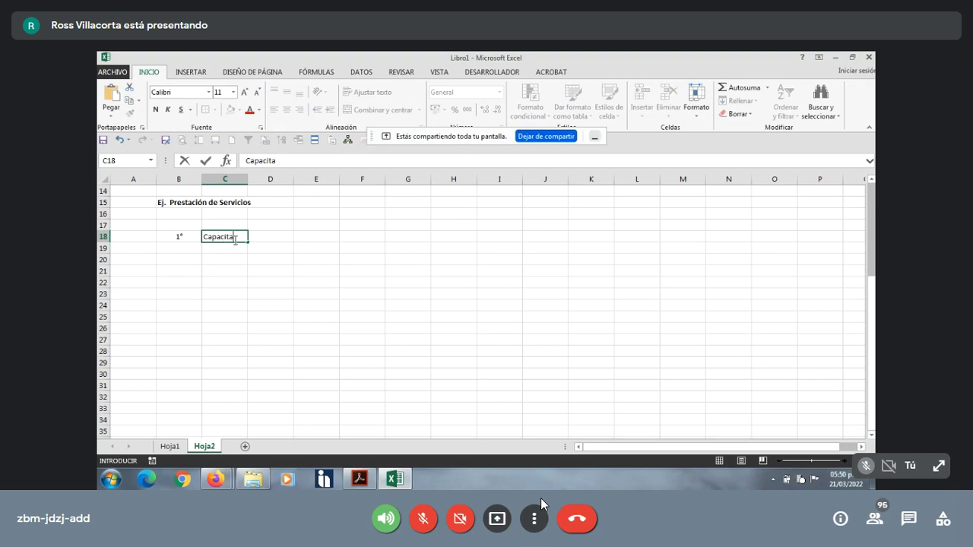
key("BackSpace")
type("ón")
left_click(263, 349)
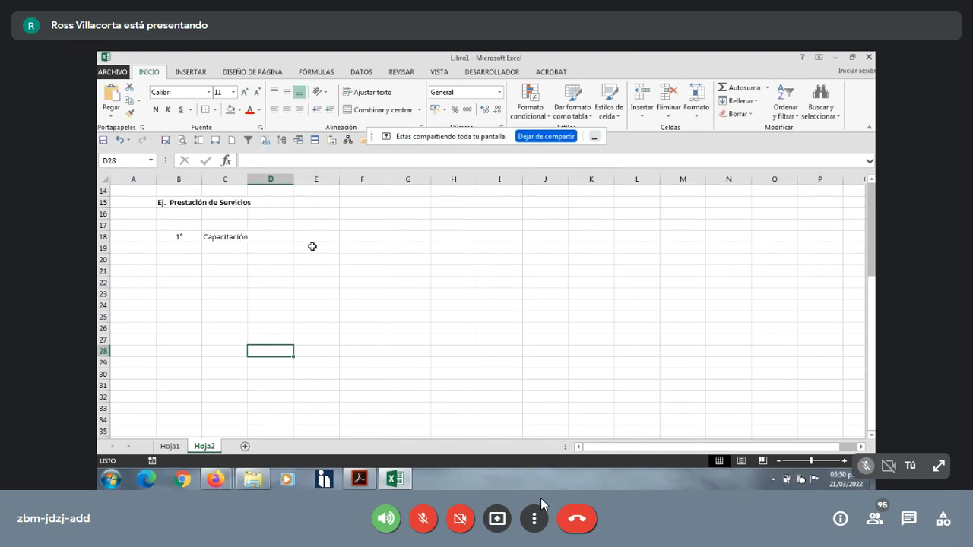
- Enter the payment condition "Pago anticipado 100%" in cell F18 for the first example
left_click(357, 240)
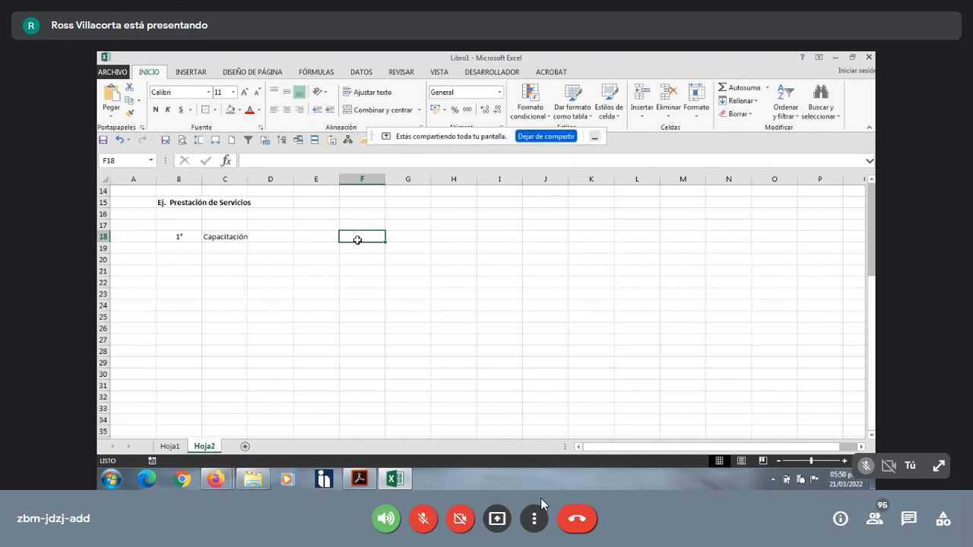
type("Pa")
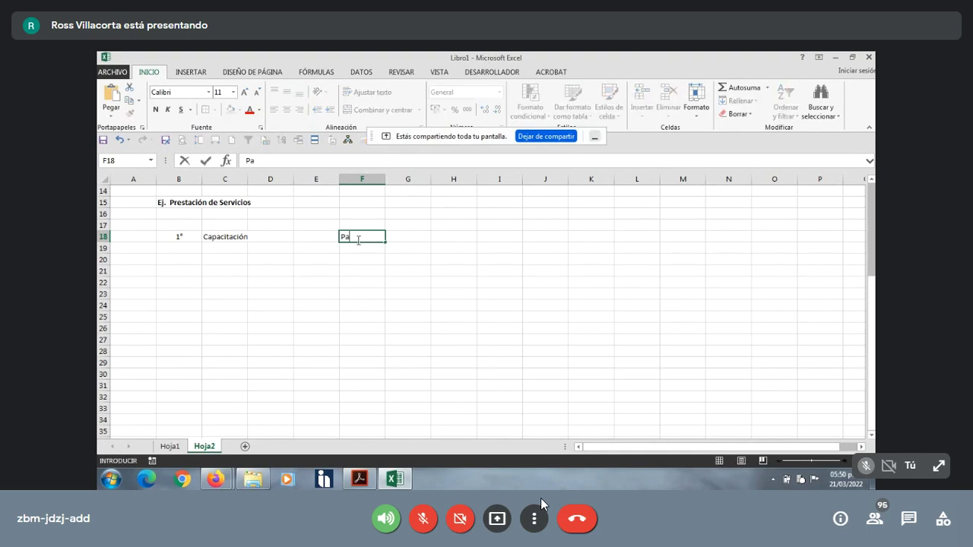
type("go anticipado 100")
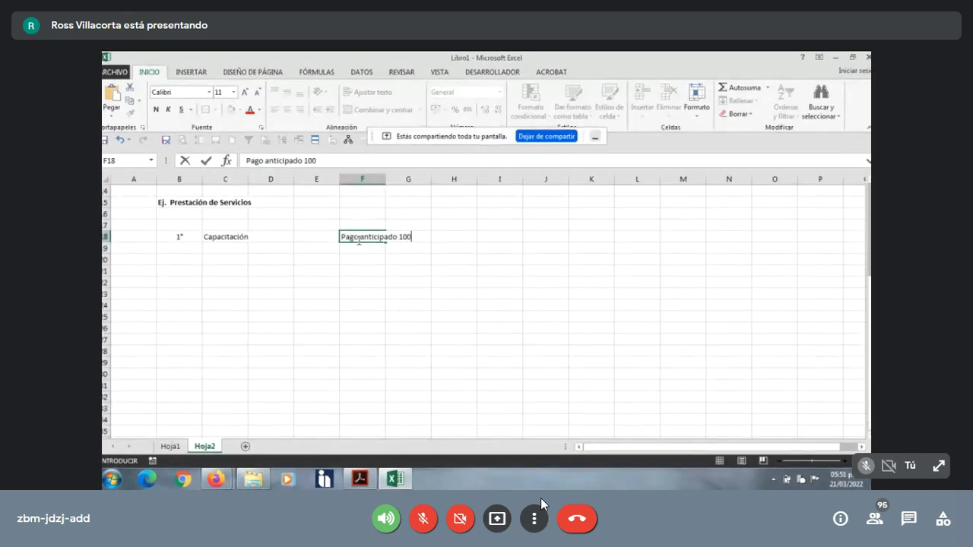
type("%")
left_click(386, 262)
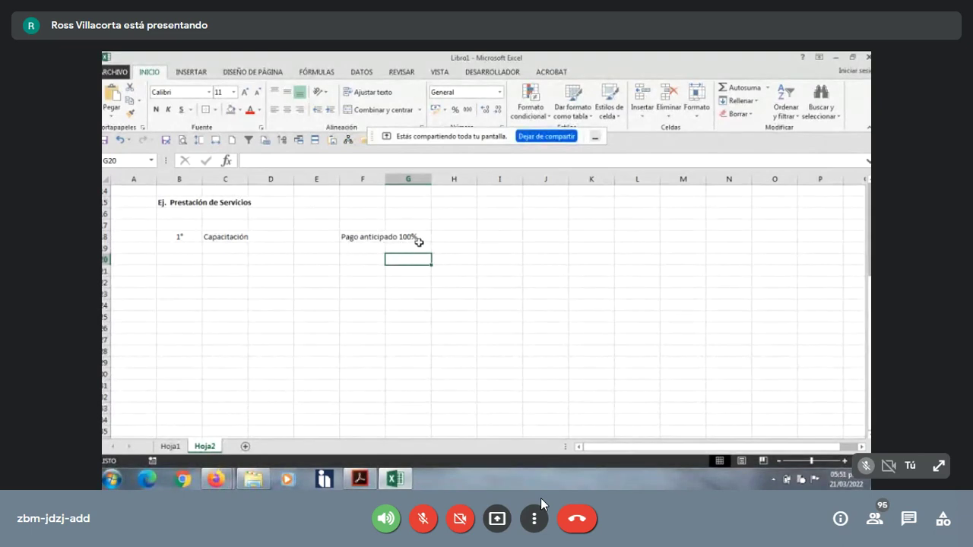
- Consult the service rule in IMPUESTO IVA.pdf in Adobe Acrobat, and enter "Factura" in cell J18 of the Excel sheet
left_click(361, 479)
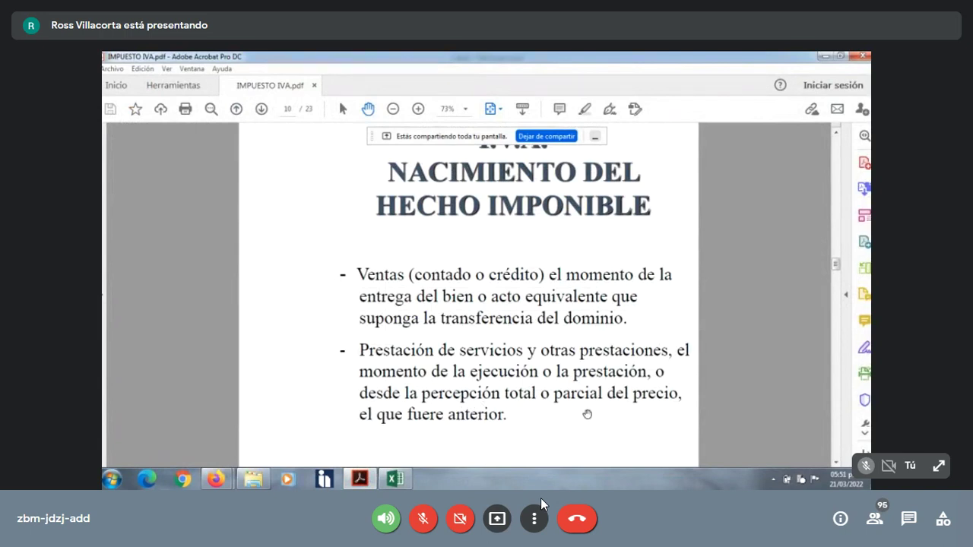
left_click(395, 479)
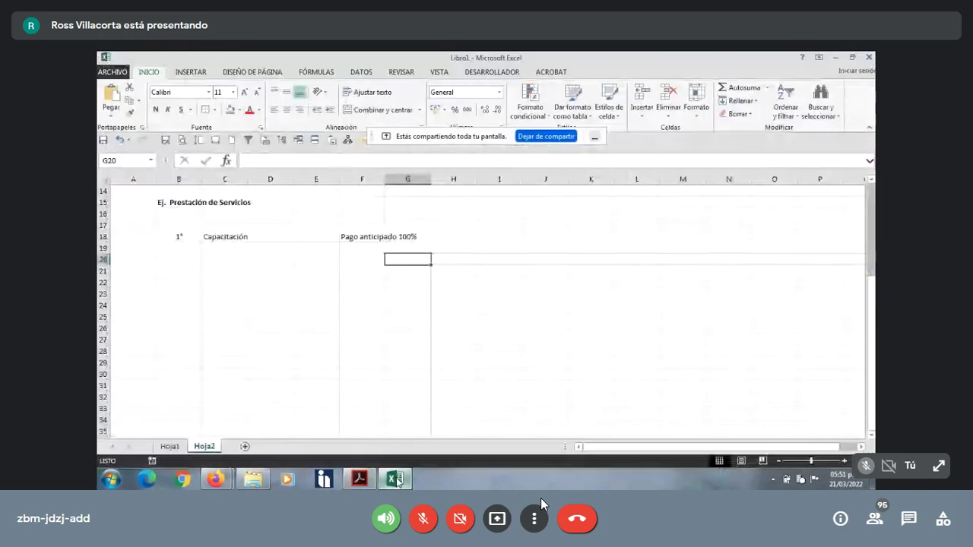
left_click(510, 238)
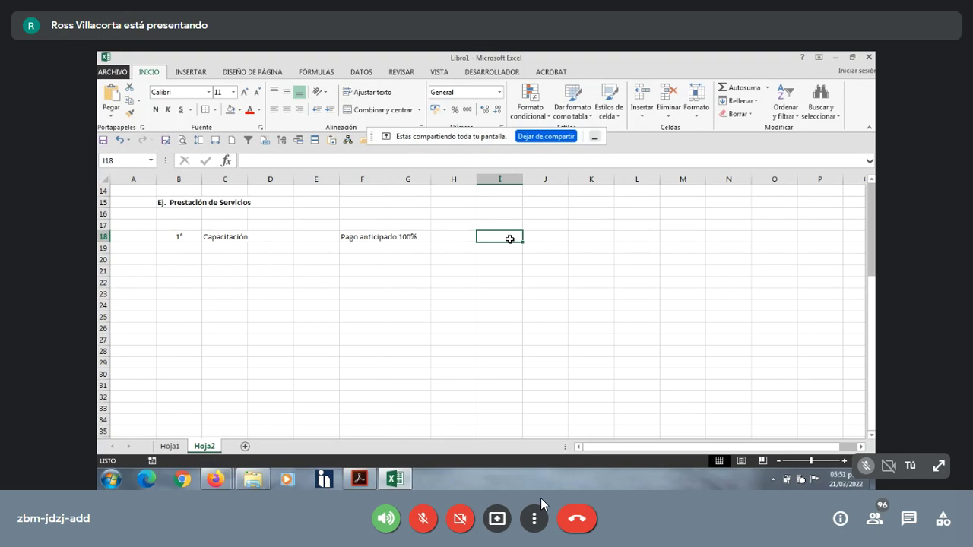
left_click(541, 239)
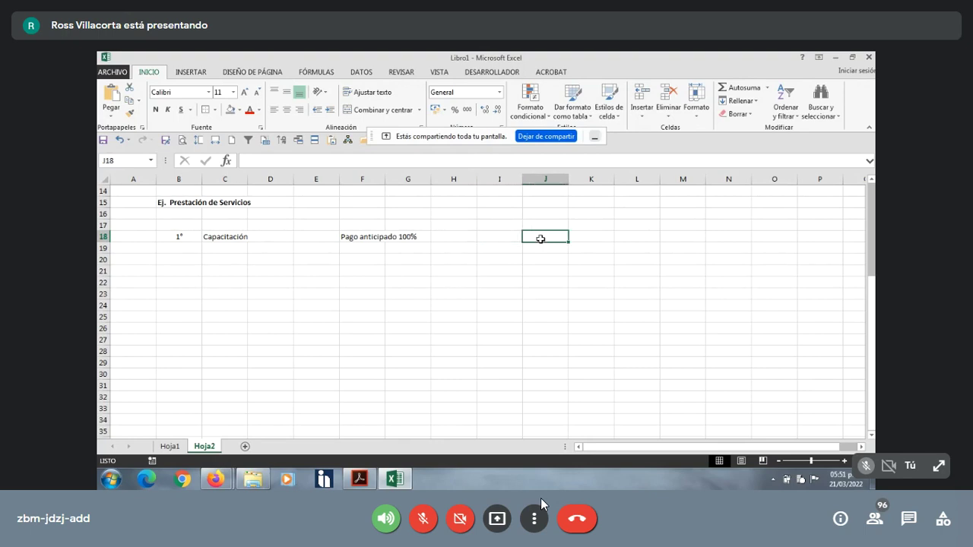
type("Fac")
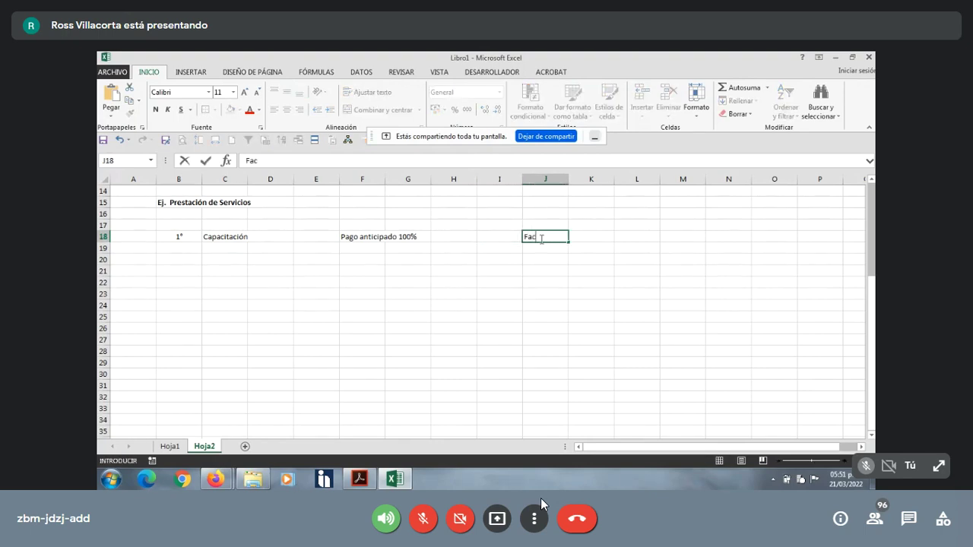
type("tura")
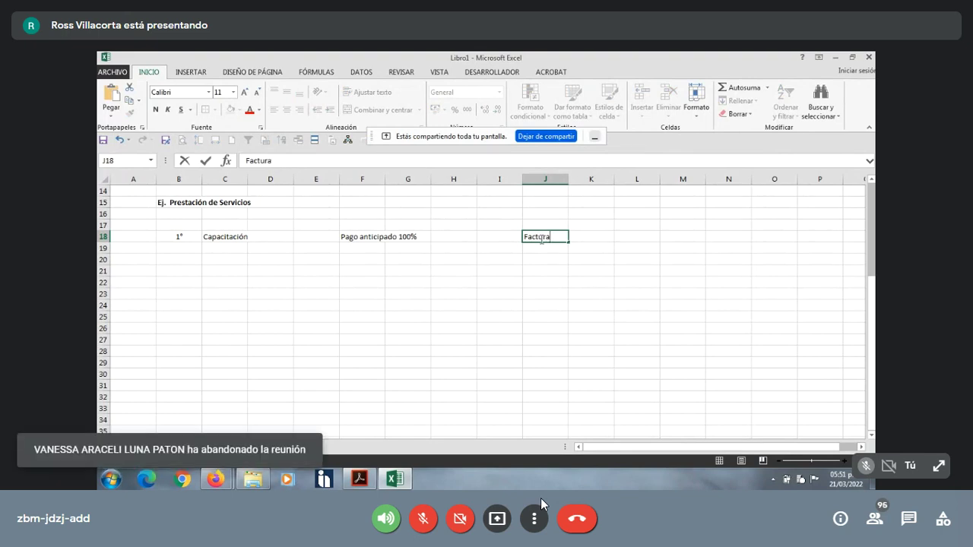
left_click(552, 269)
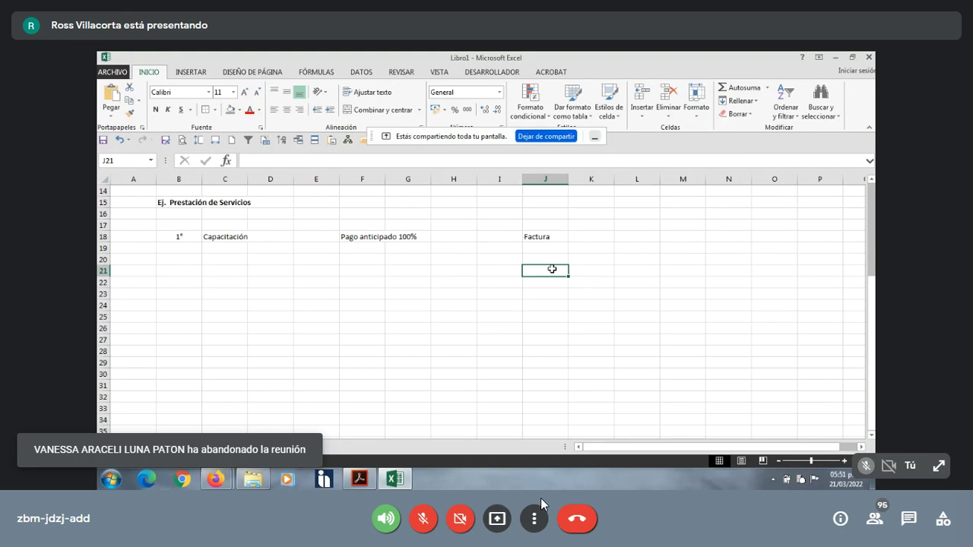
- Enter "2°" in cell B21 for a second example and centre it horizontally
left_click(188, 277)
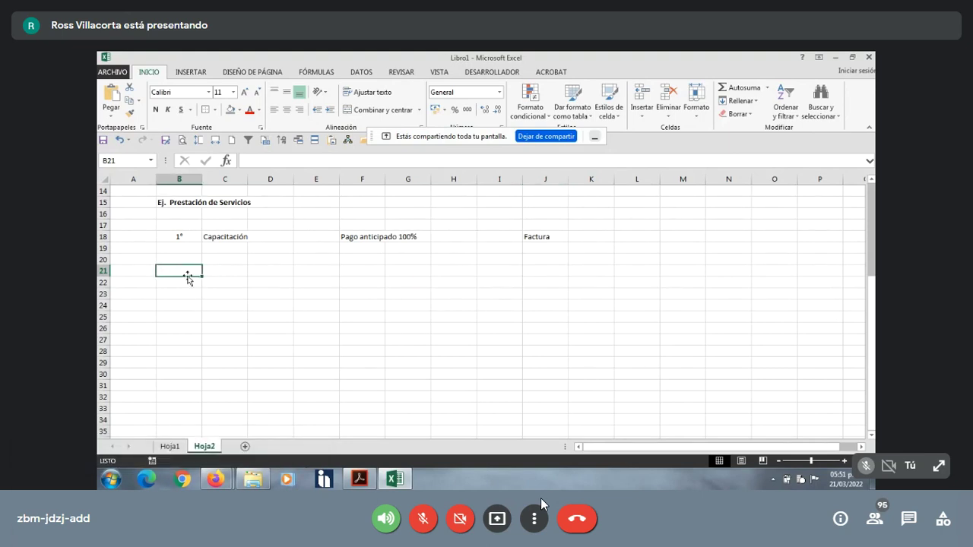
type("2°")
left_click(204, 306)
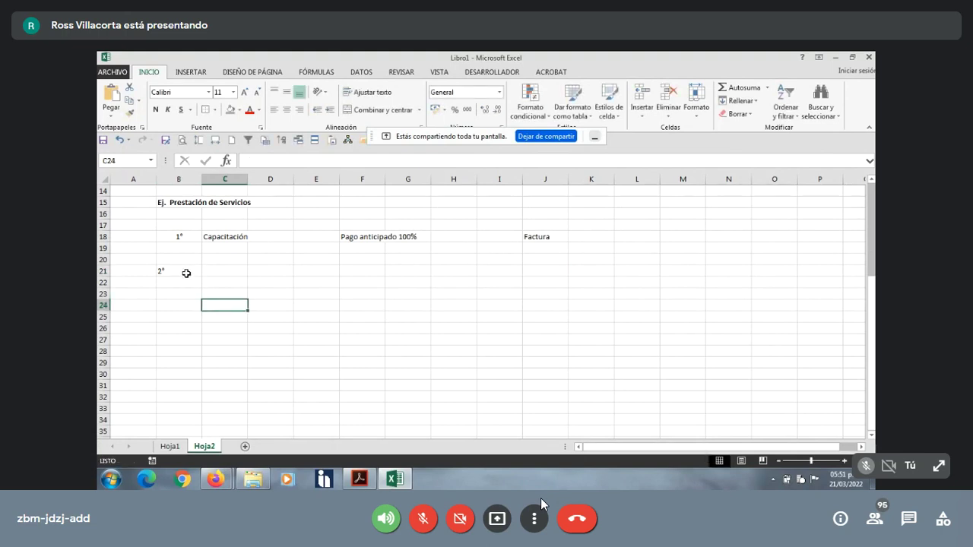
left_click(187, 273)
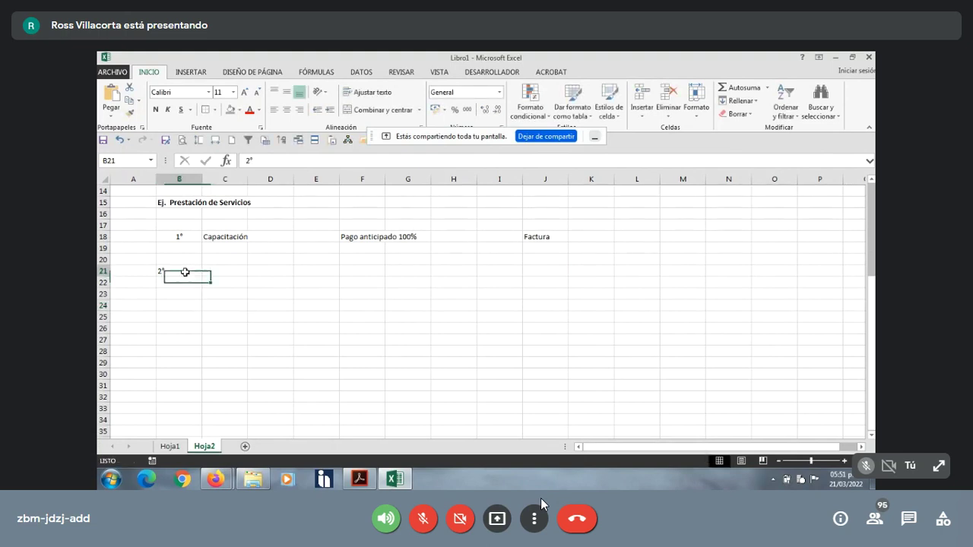
left_click(287, 109)
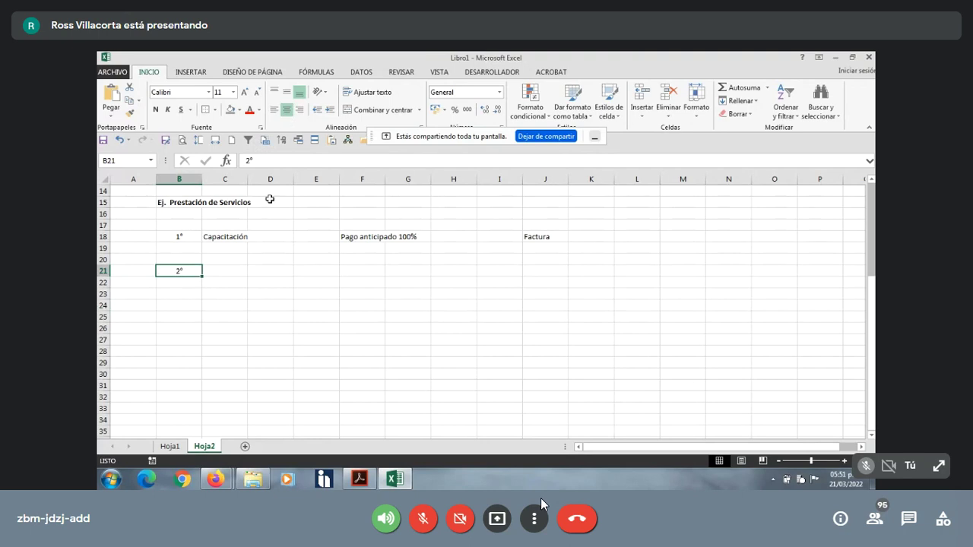
- Copy "Capacitación" from cell C18 to cell C21
left_click(235, 238)
key("ctrl+c")
left_click(229, 273)
key("Return")
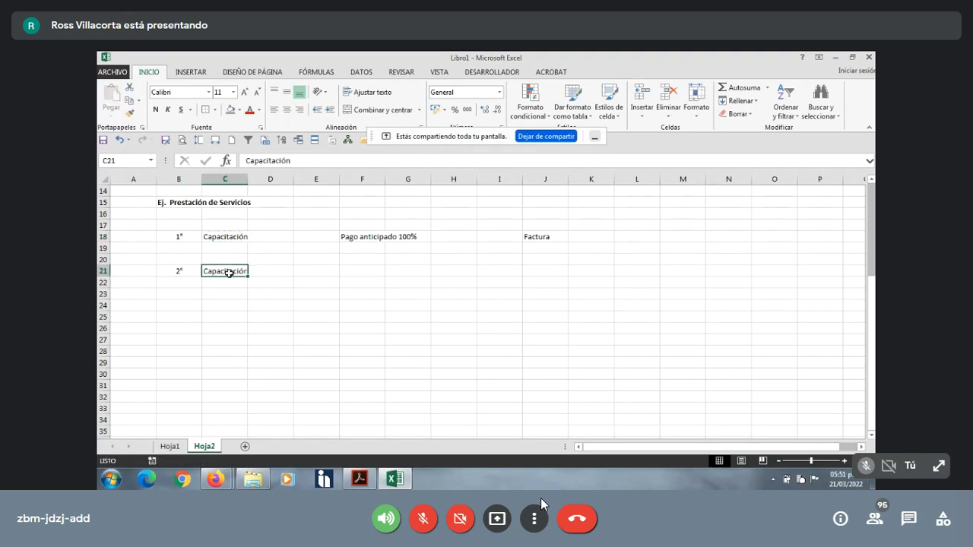
- Enter the second example's payment terms: "Pago anticipado del 30%" in cell F21 and "Saldo al concluir curso" in cell F22
left_click(343, 274)
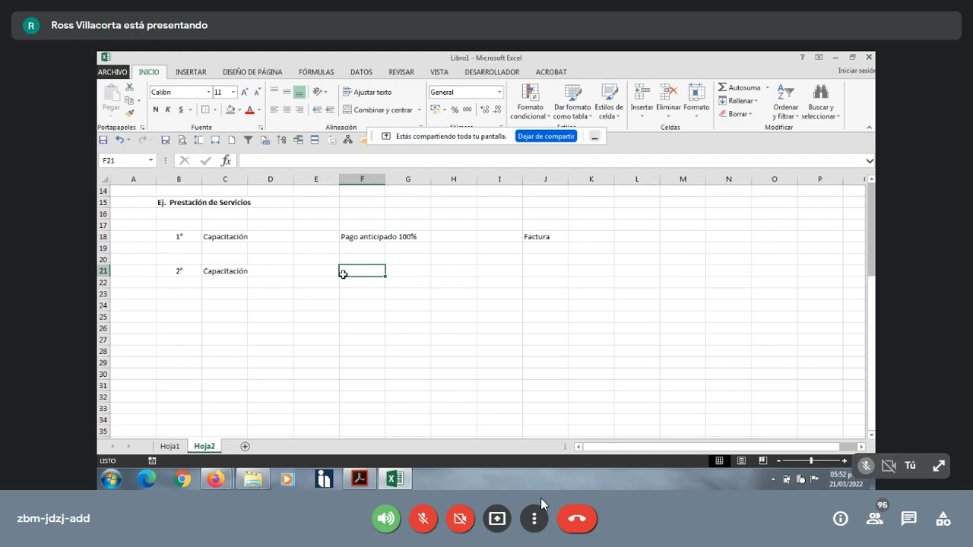
type("Pago anticipado del ")
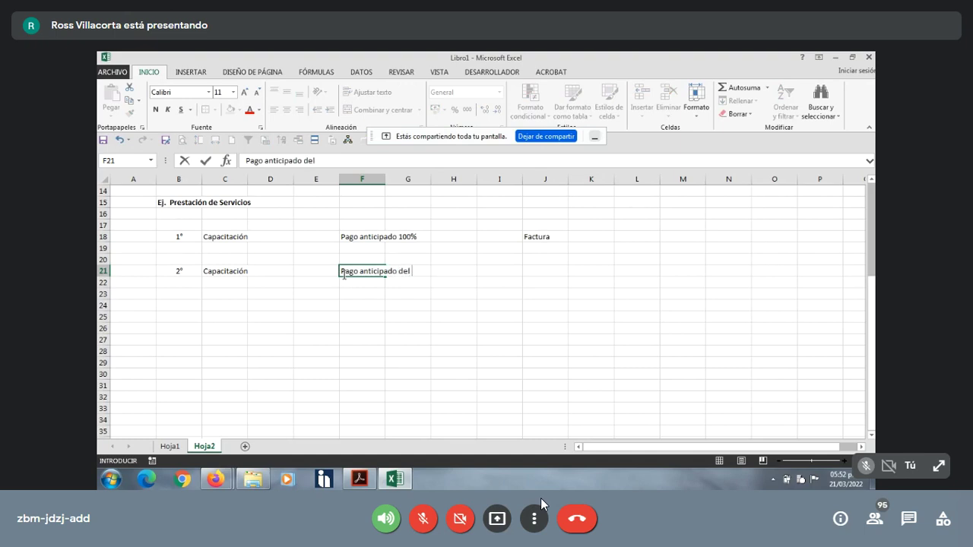
type("30$")
key("BackSpace")
type("%")
key("Return")
type("Sa")
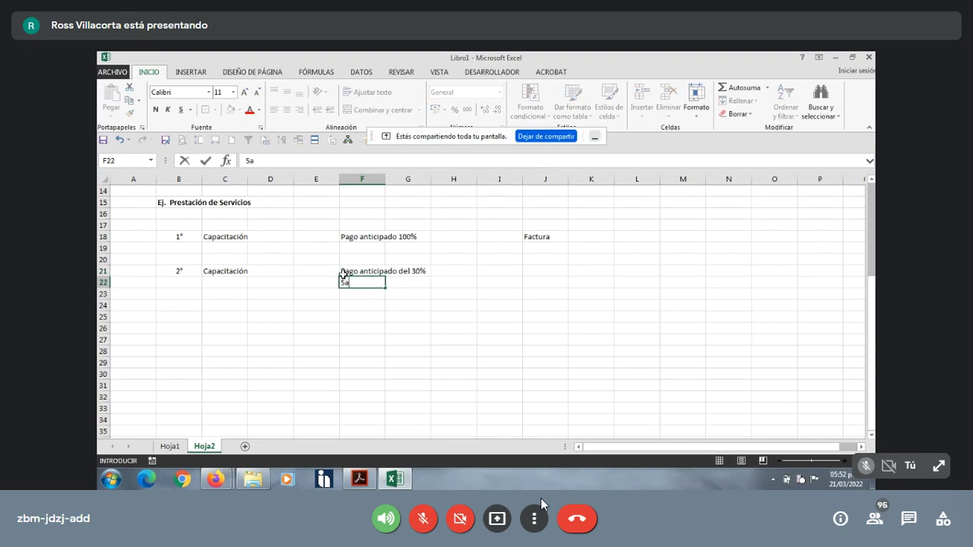
type("ldo al concluir curso")
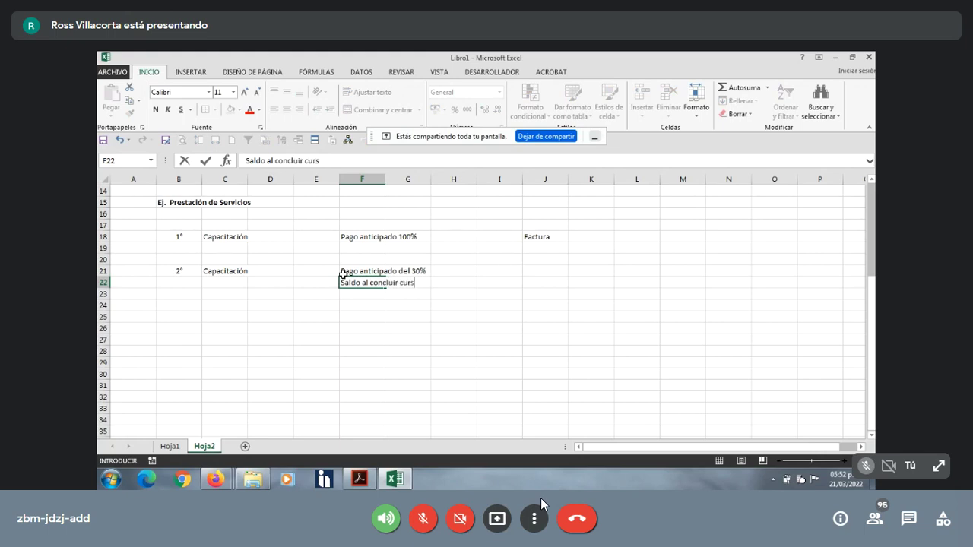
left_click(373, 329)
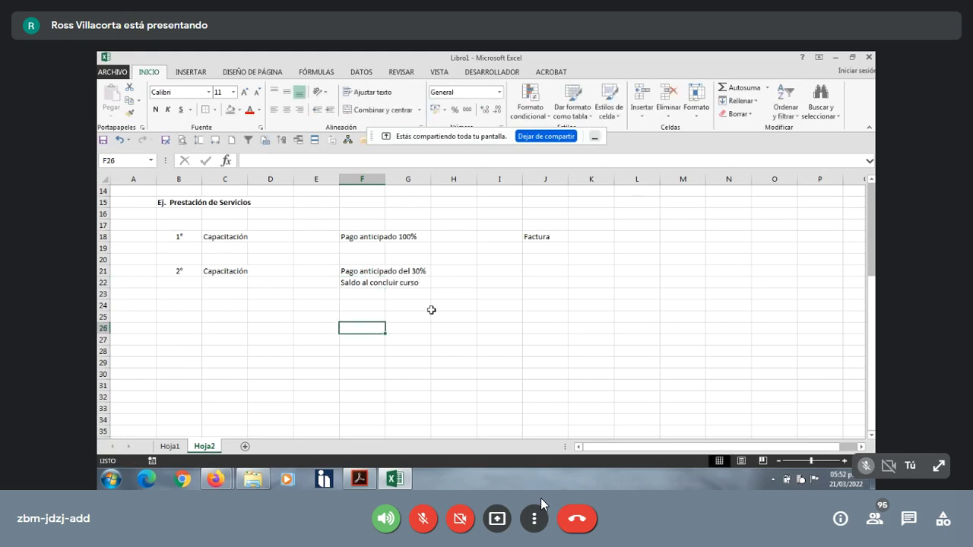
- Enter "Factura" in cell J21 for the 30% advance payment
left_click(543, 276)
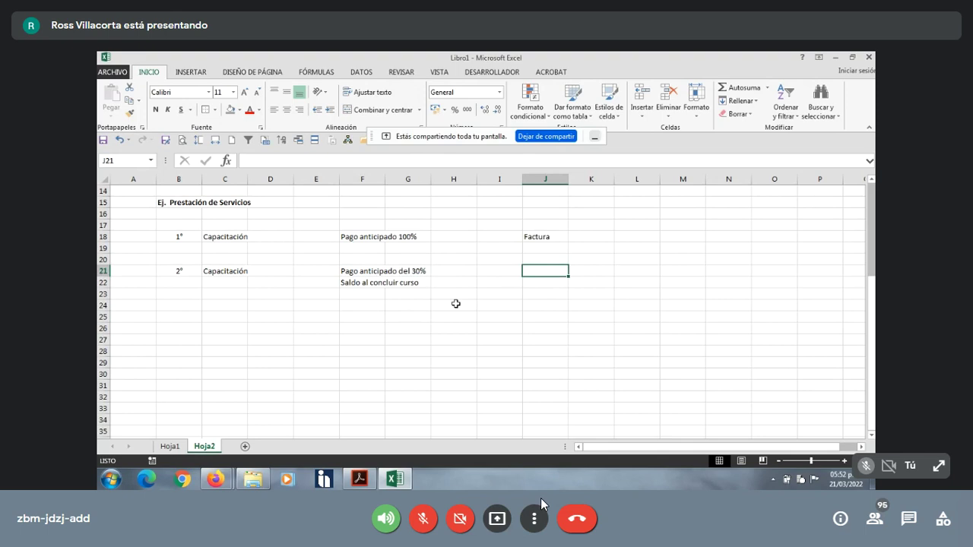
key("F11")
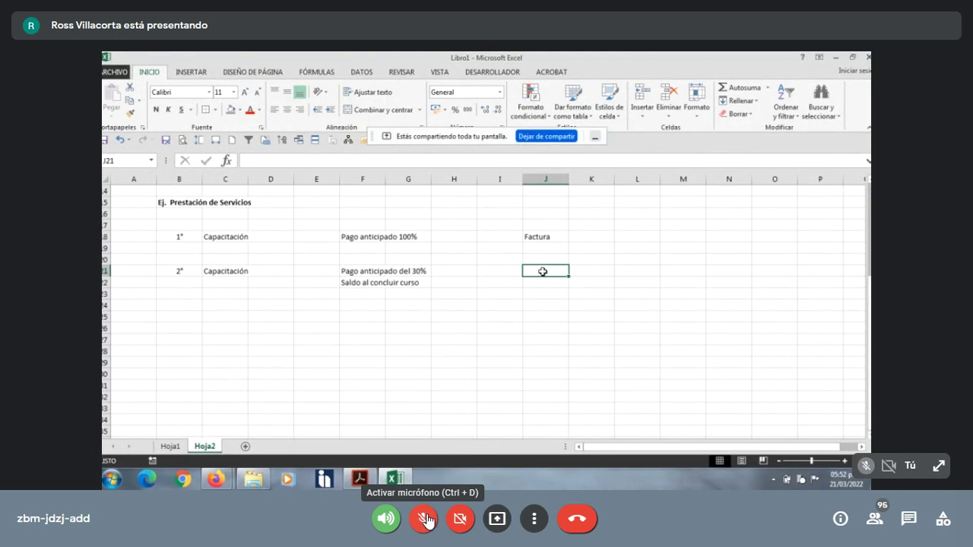
type("Fa")
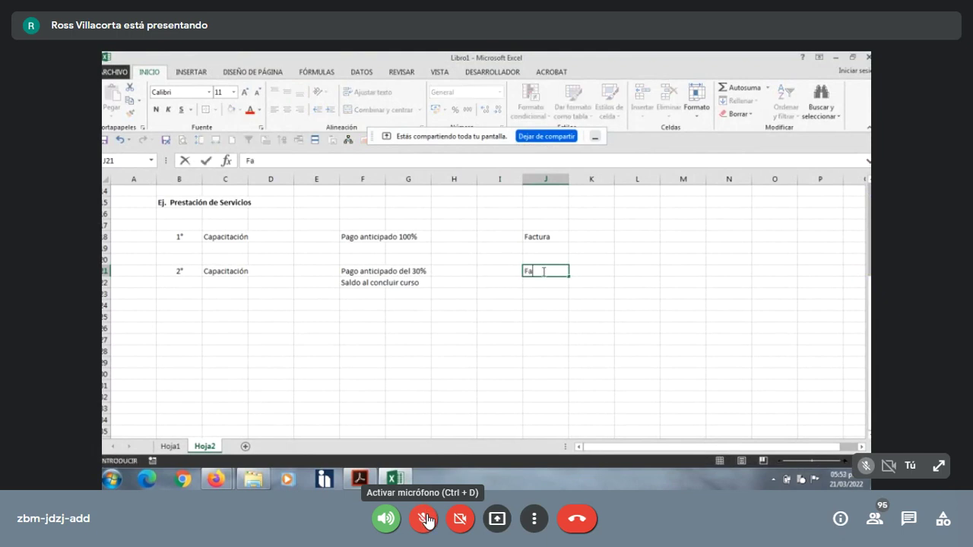
type("ctura")
left_click(512, 397)
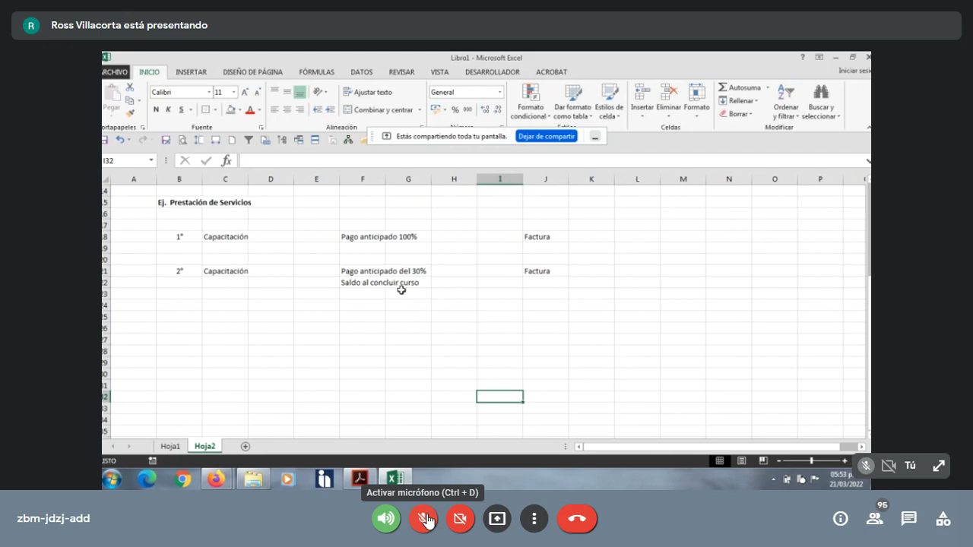
- Enter "Factura saldo" in cell J22 and change cell J21 to "Factura anticipo"
left_click(539, 282)
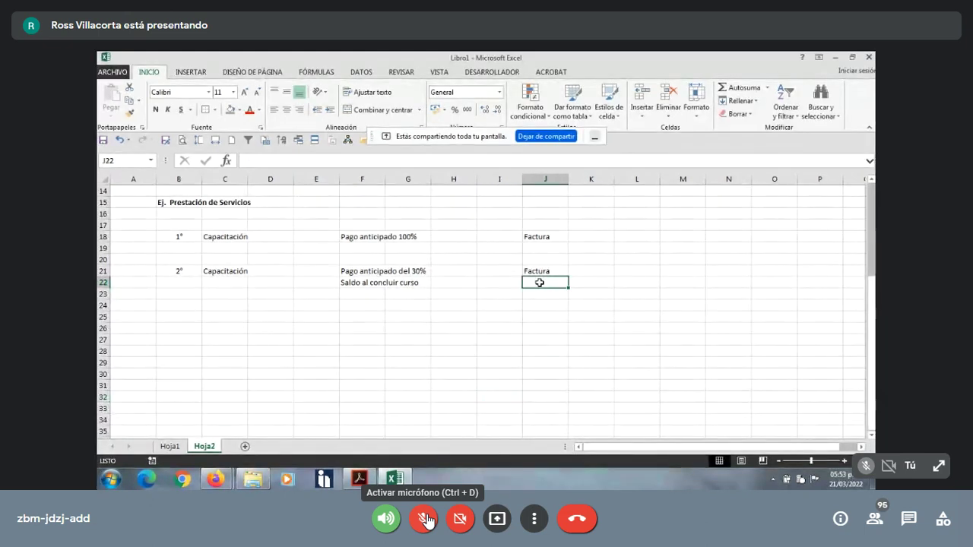
type("Factura")
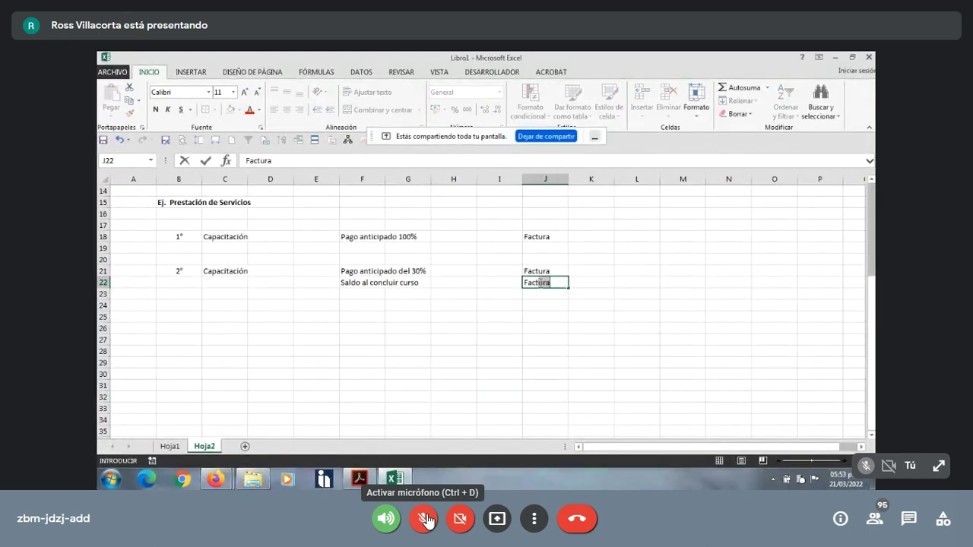
type(" saldo")
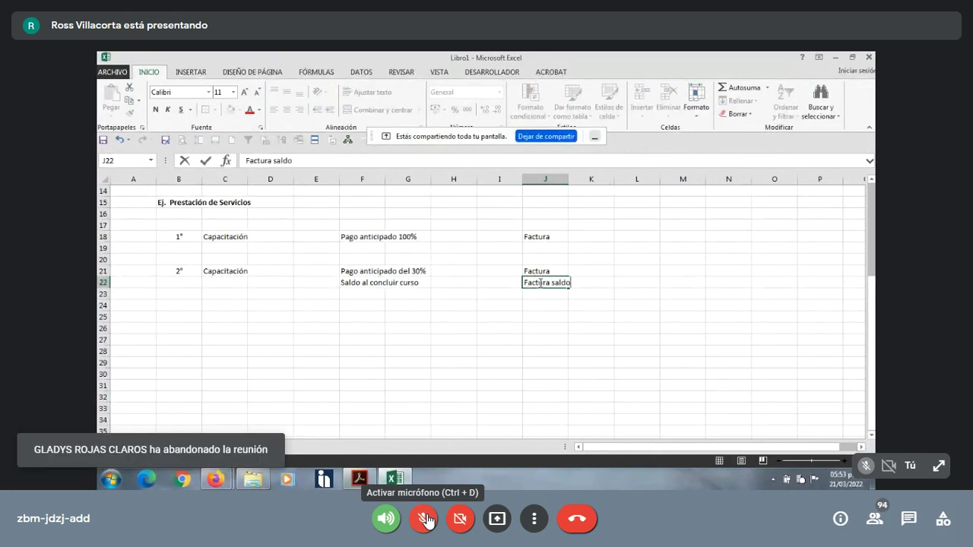
left_click(539, 271)
double_click(540, 271)
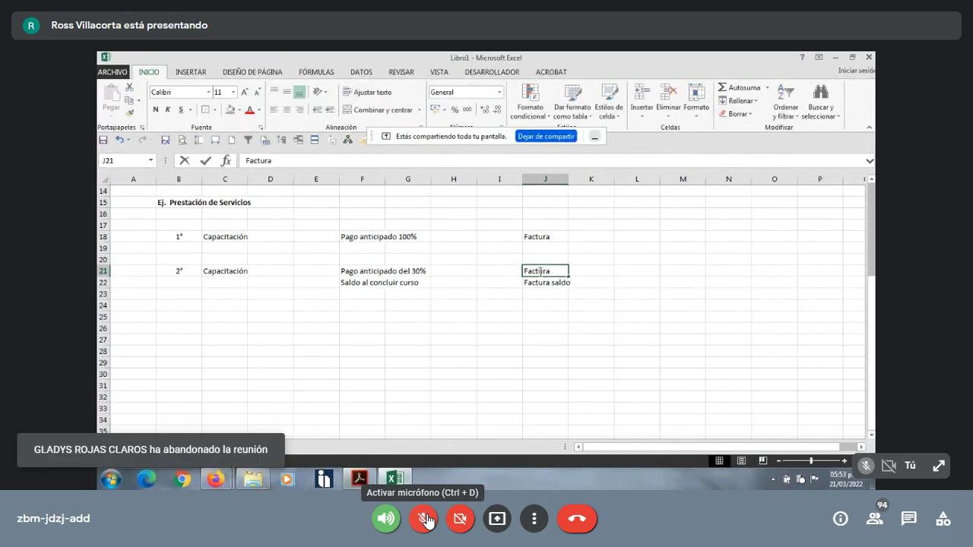
type("antici")
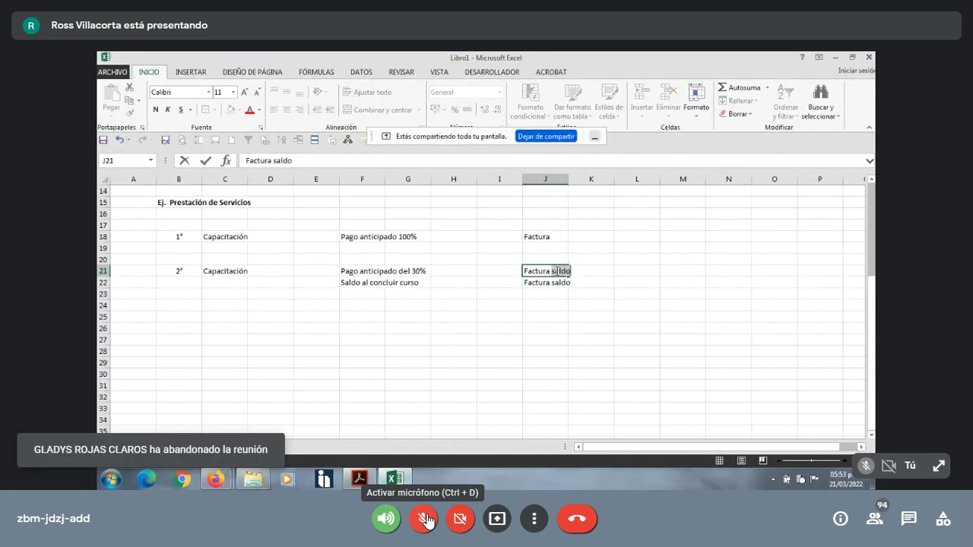
type("po")
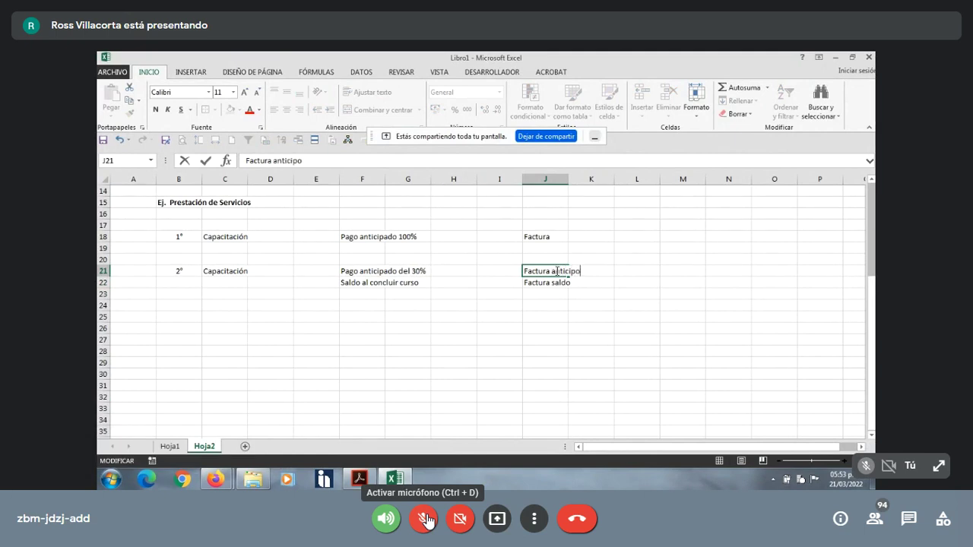
left_click(562, 317)
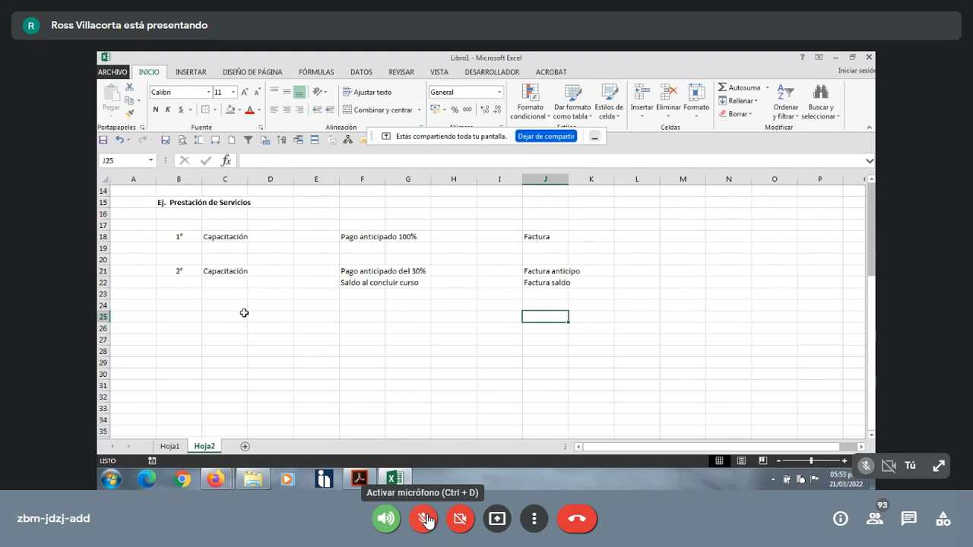
- Enter "3°" in cell B25 for a third example and centre it horizontally
left_click(194, 315)
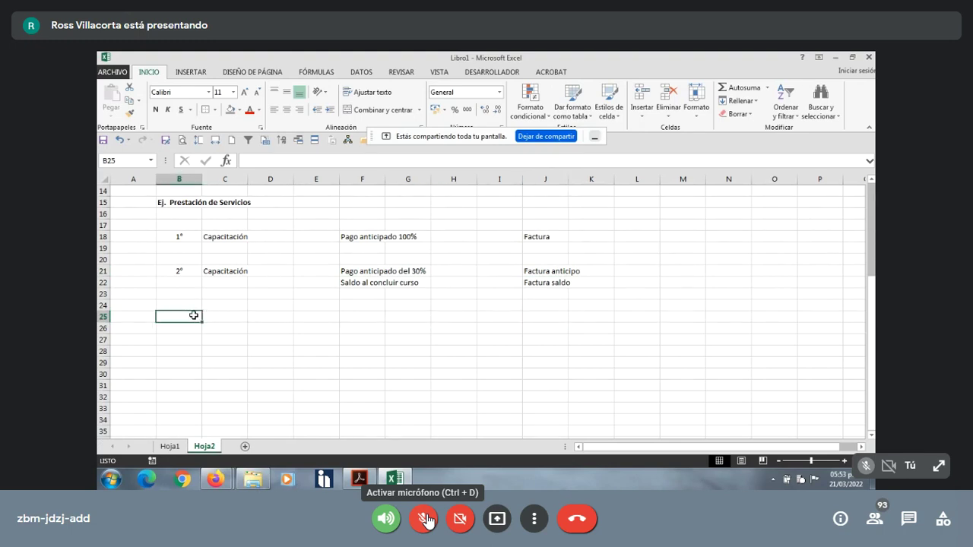
type("3")
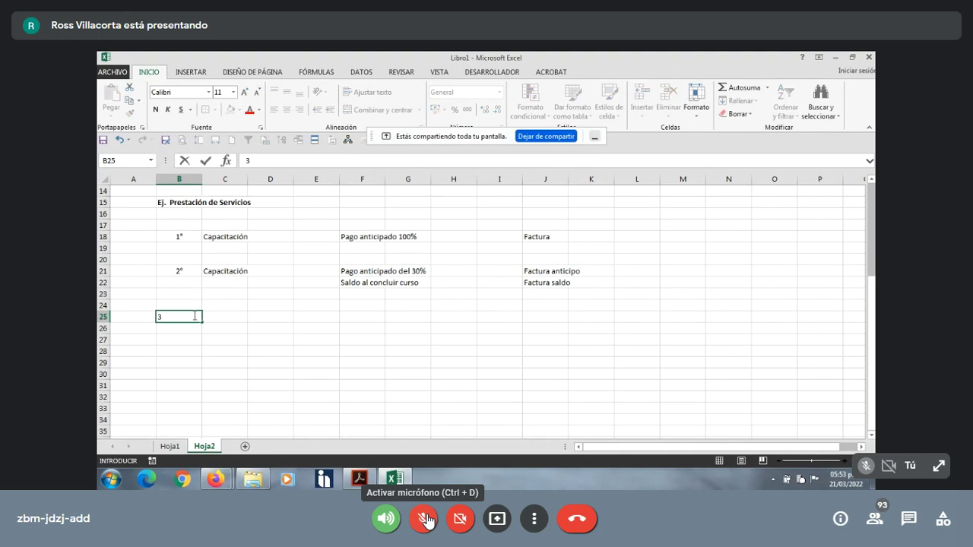
type("°")
left_click(219, 350)
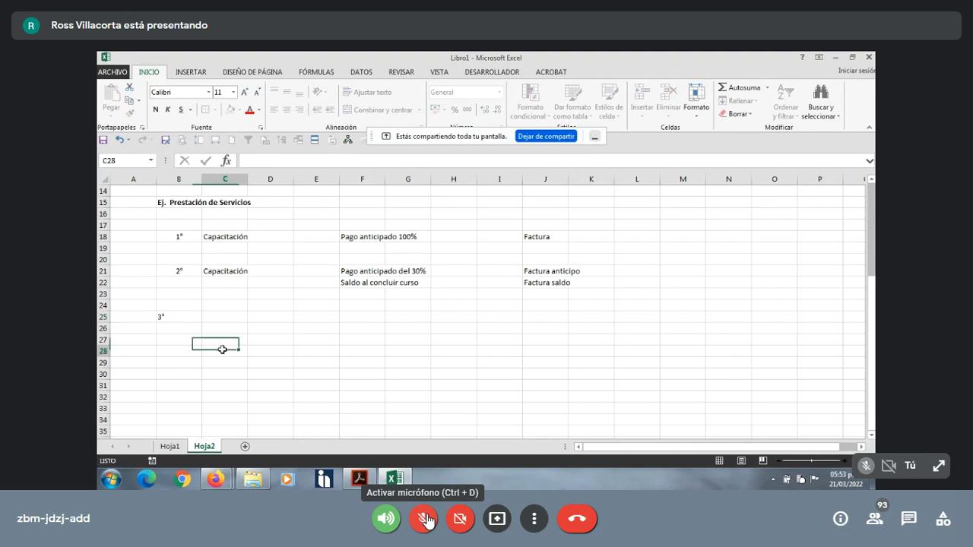
left_click(190, 317)
left_click(288, 111)
- Copy "Capacitación" from cell C21 to cell C25
left_click(229, 272)
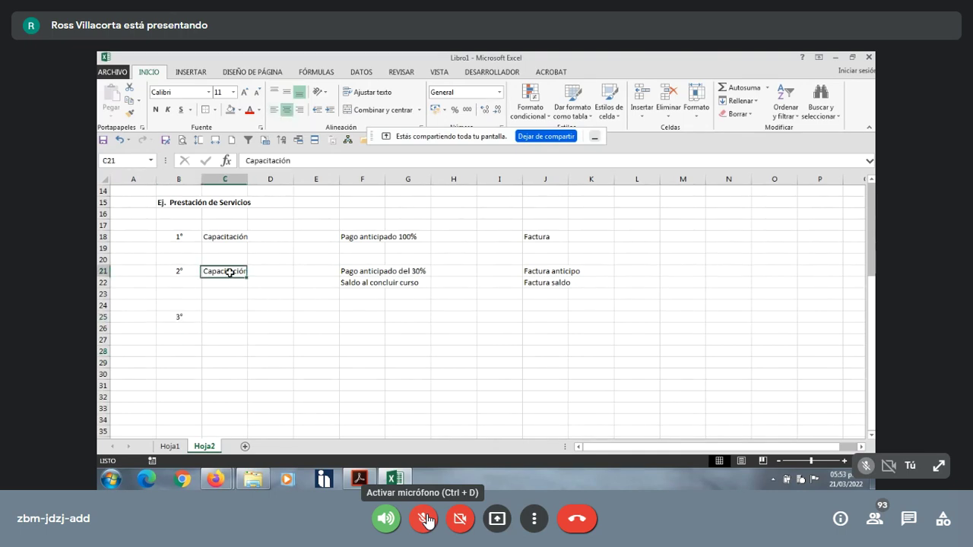
key("ctrl+c")
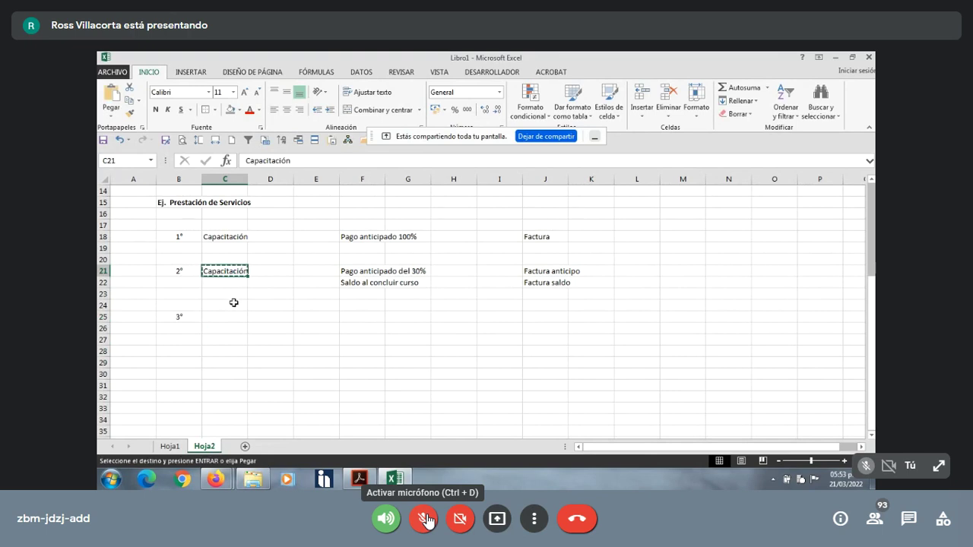
left_click(225, 313)
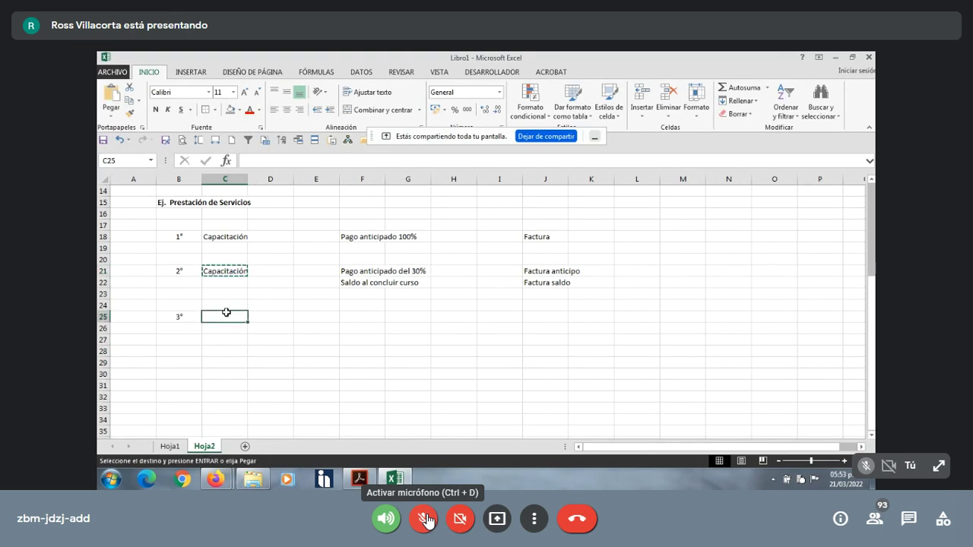
key("Return")
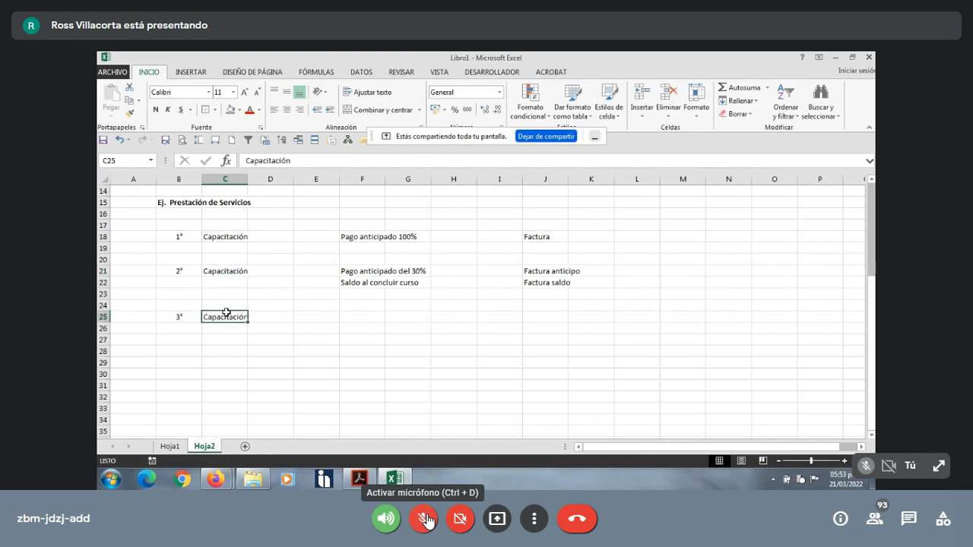
- Enter "Finalización prestación servicio" in cell F25 as the third example's condition
left_click(353, 320)
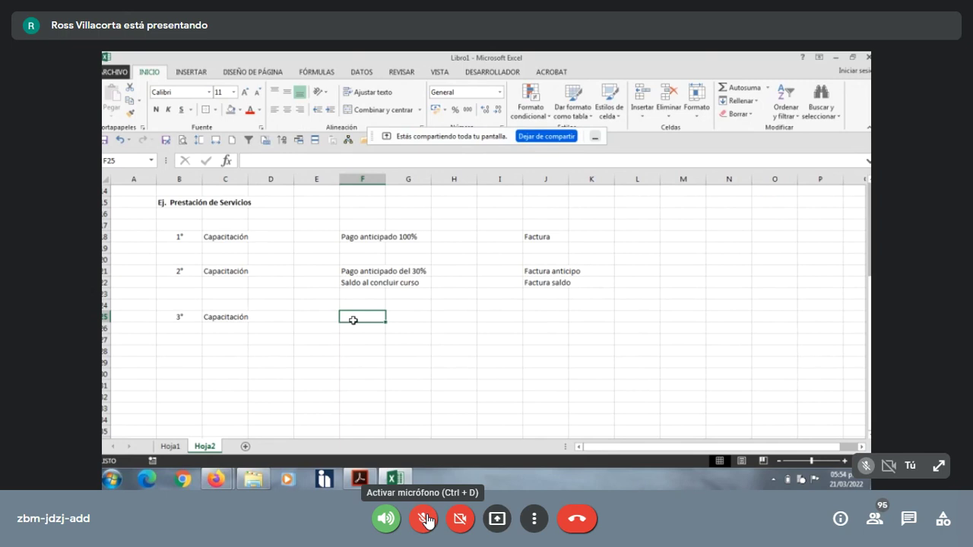
type("F")
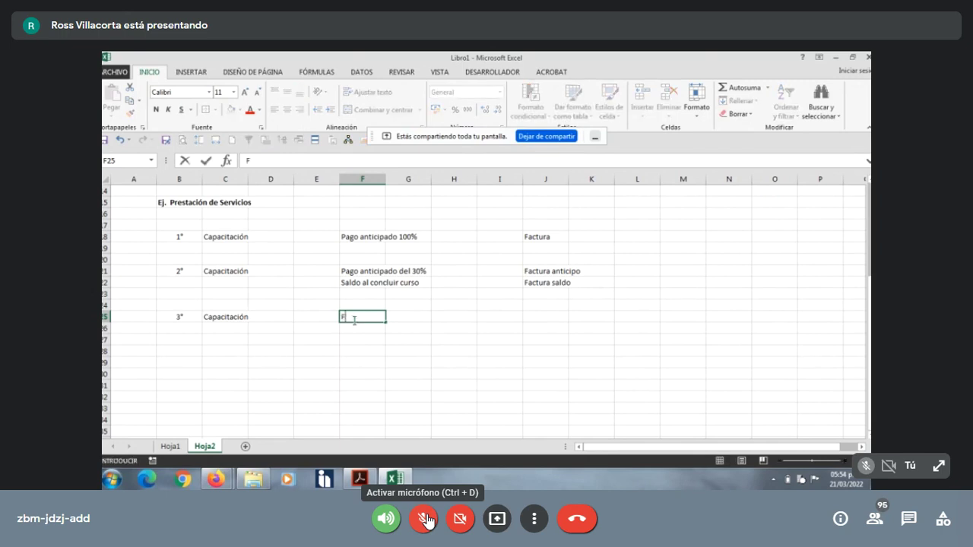
type("inalización prest")
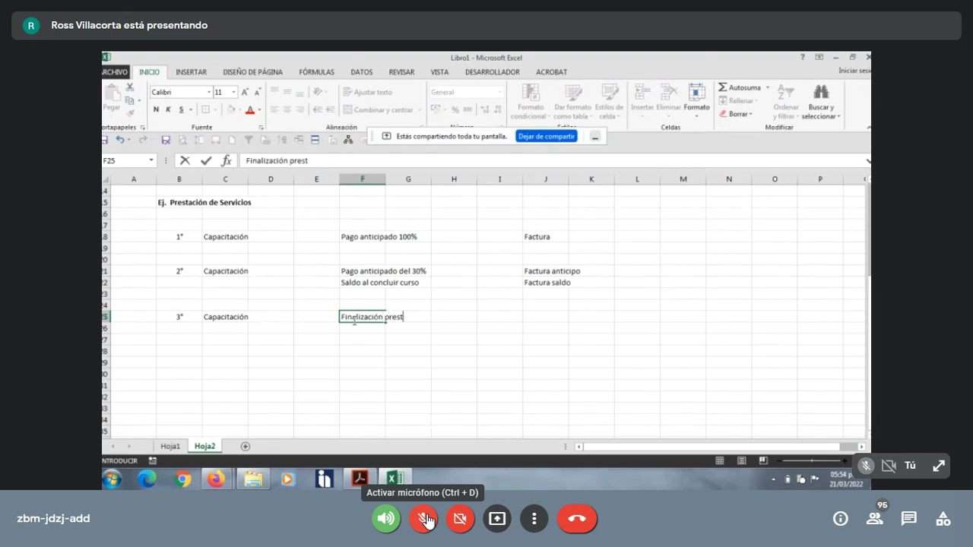
type("ación servicio")
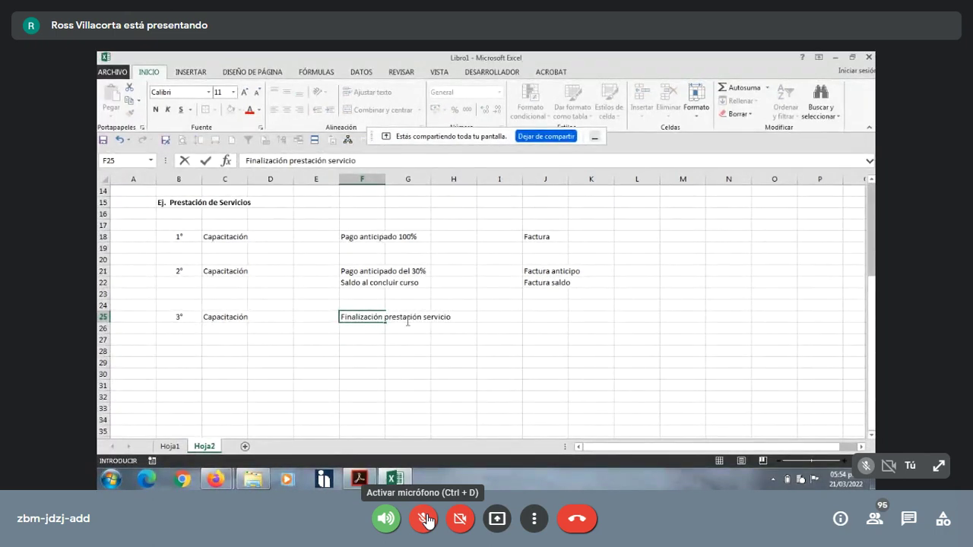
- Enter "Factura" in cell J25 for the third example and dismiss the meeting's muted-microphone notice
left_click(538, 319)
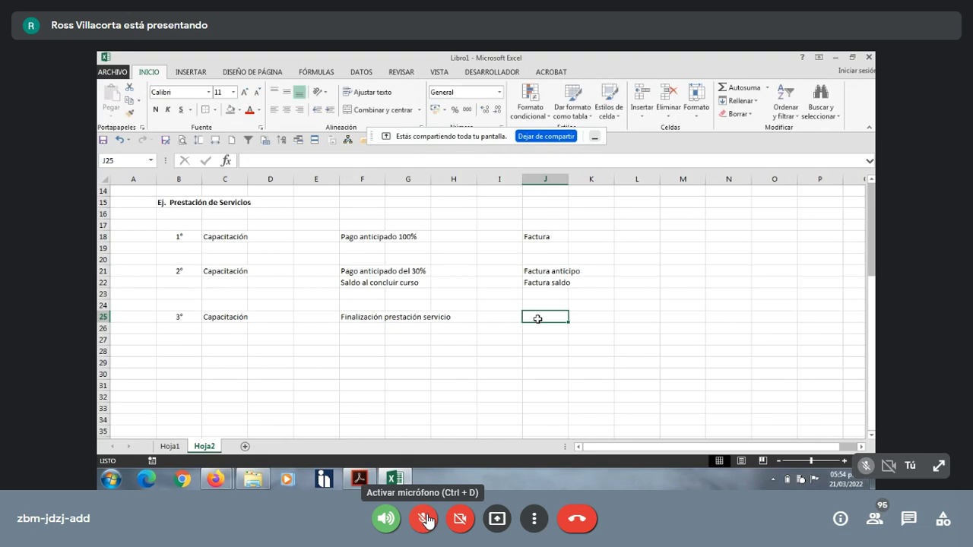
type("Fact")
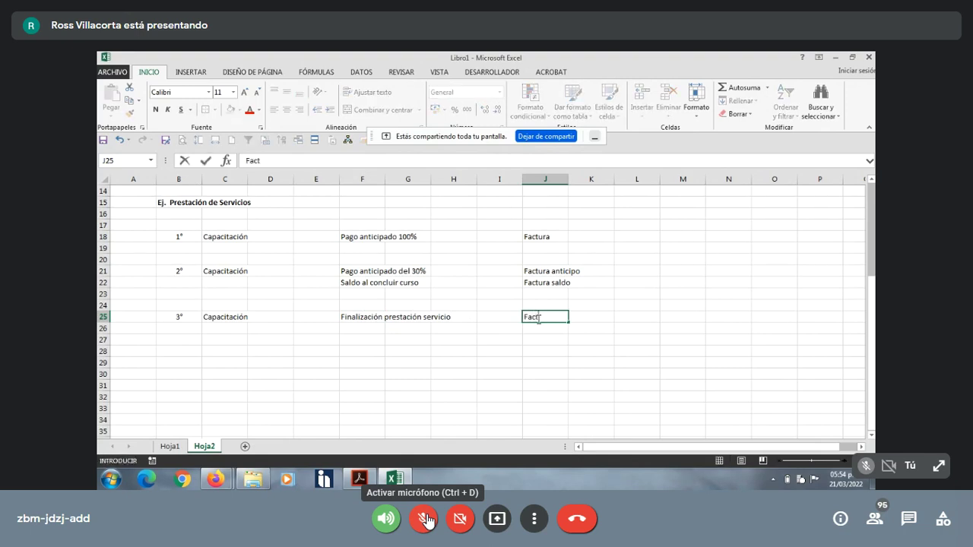
type("ura")
left_click(532, 351)
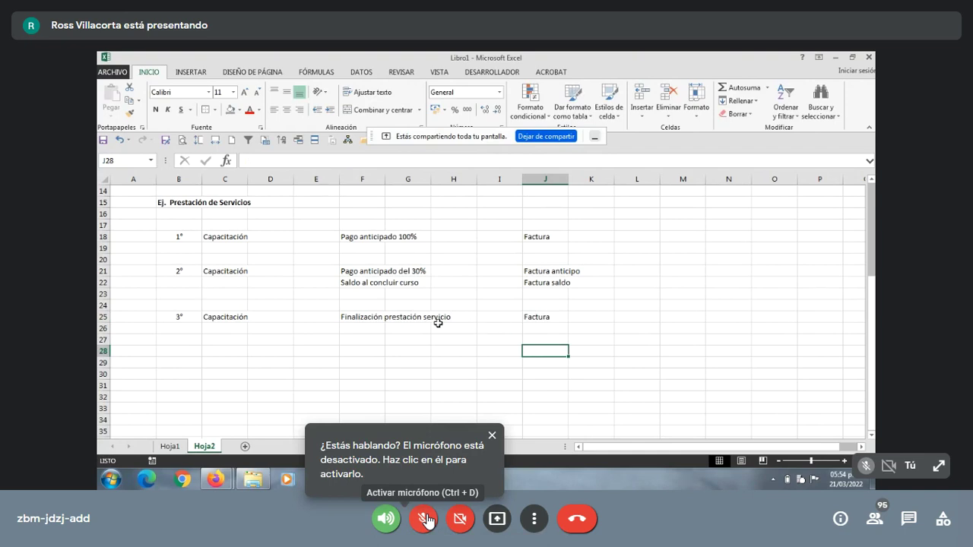
left_click(491, 438)
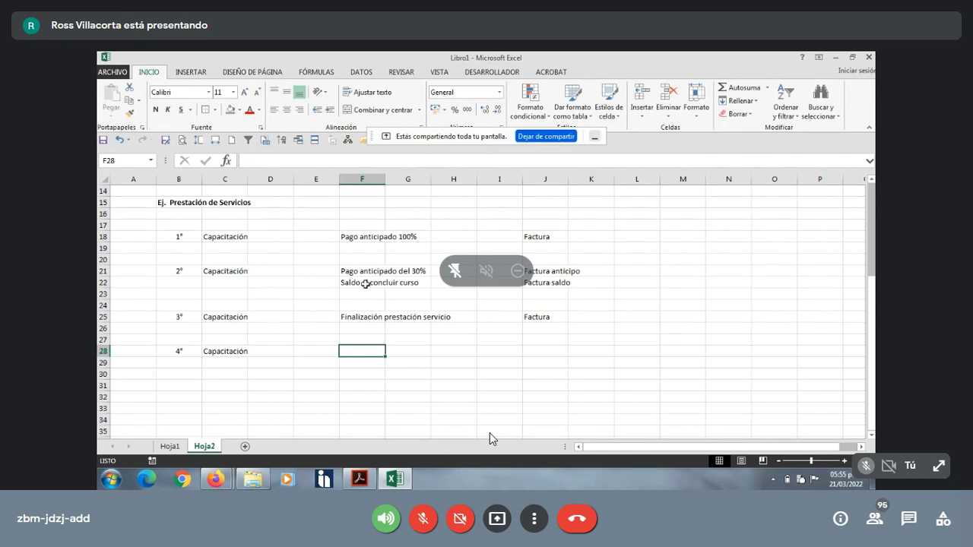
- Copy "Finalización prestación servicio" from cell F25 to cell F28 for the fourth example
left_click(359, 317)
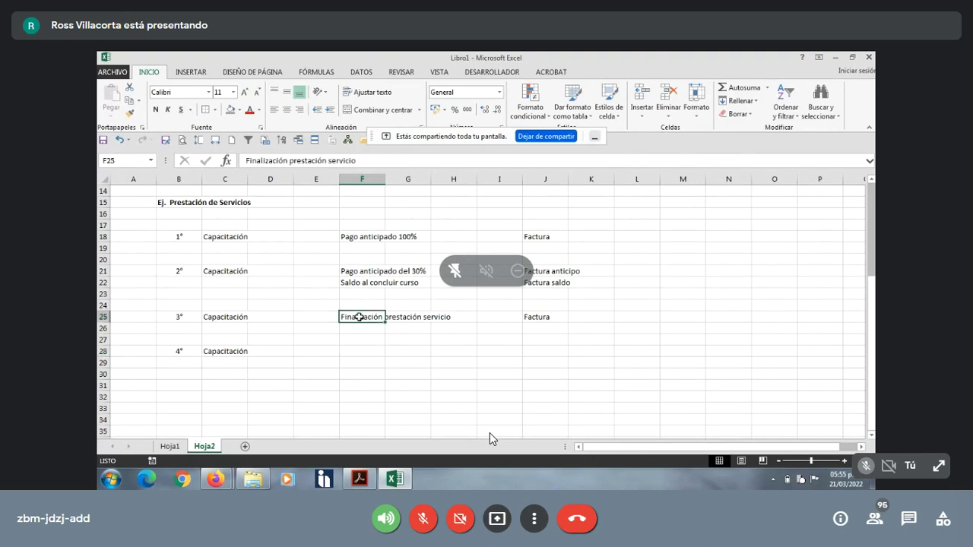
key("ctrl+c")
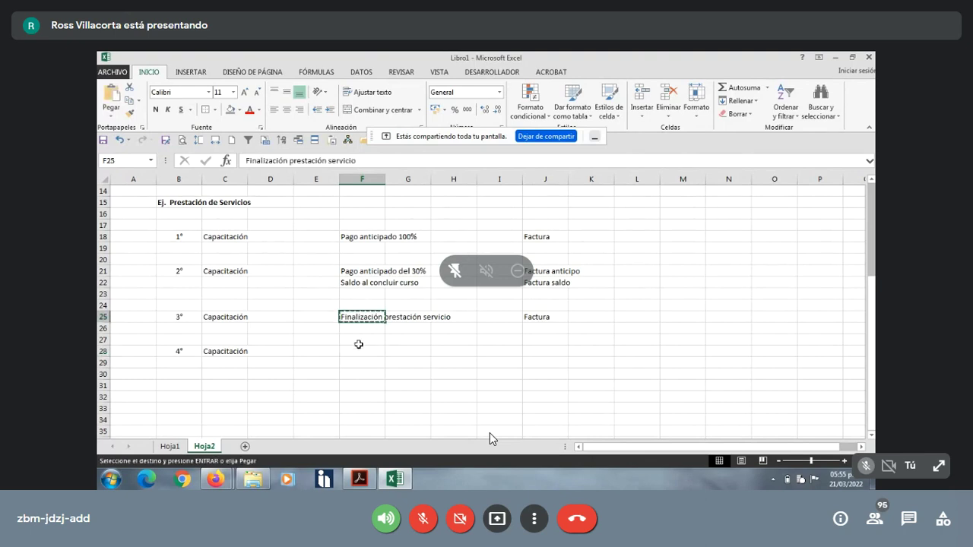
left_click(358, 352)
key("Return")
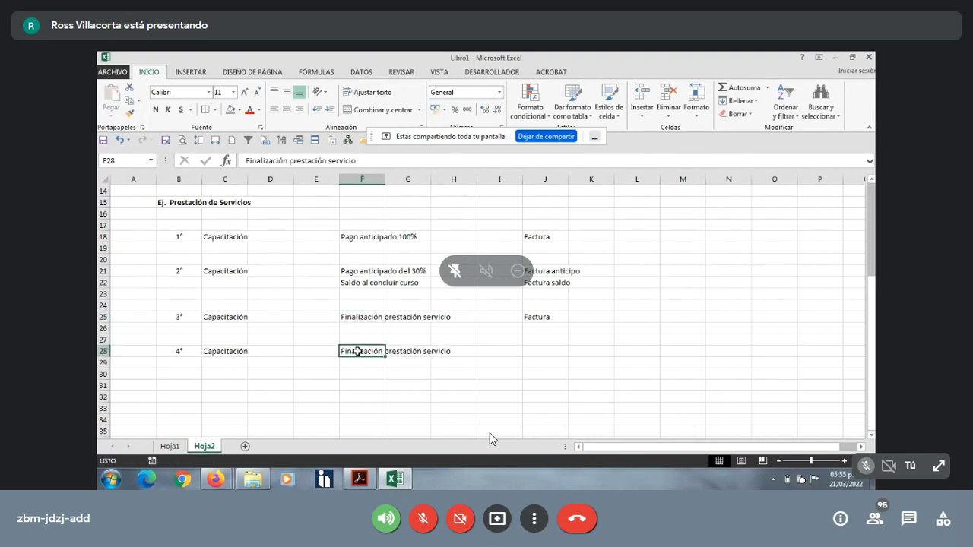
- Enter "no pago" in cell I28 beside the fourth example's service completion text
left_click(496, 351)
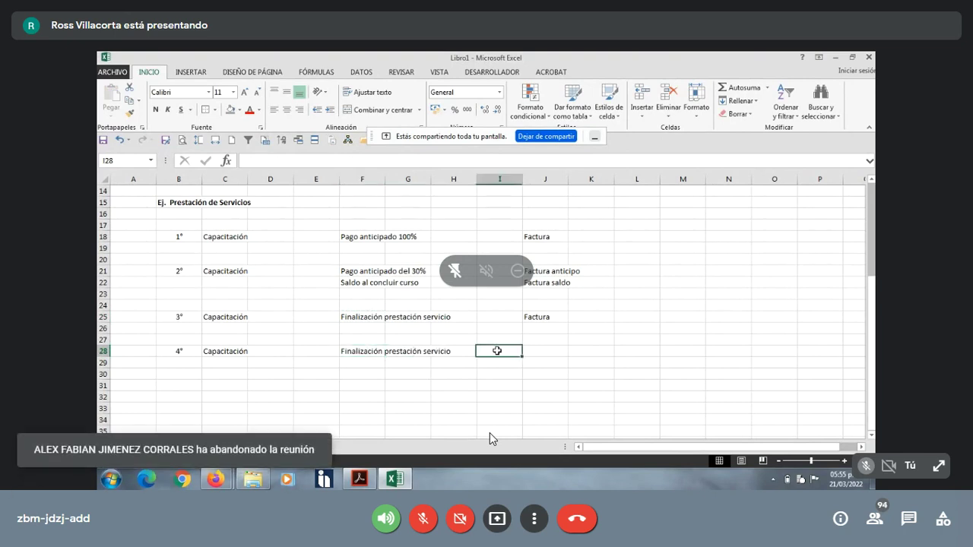
type("n")
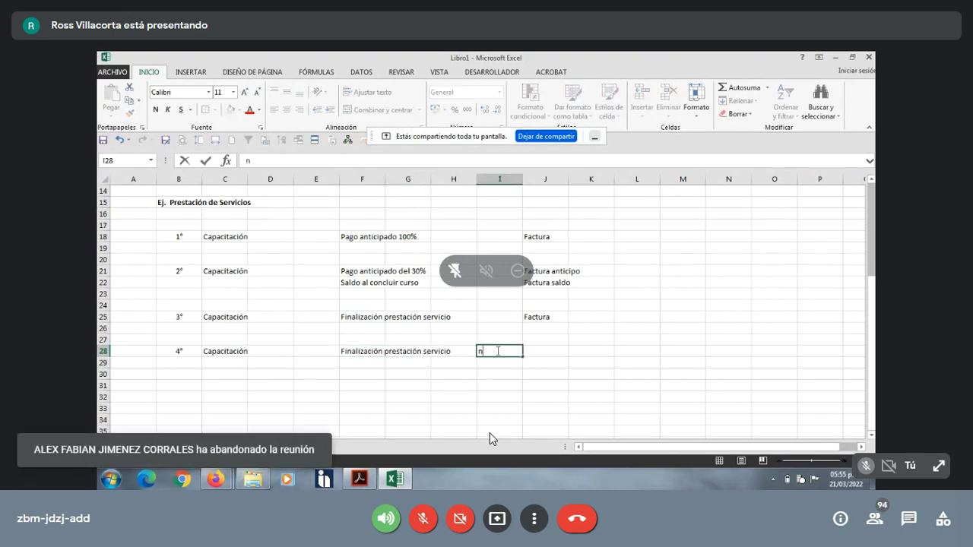
type("o paga")
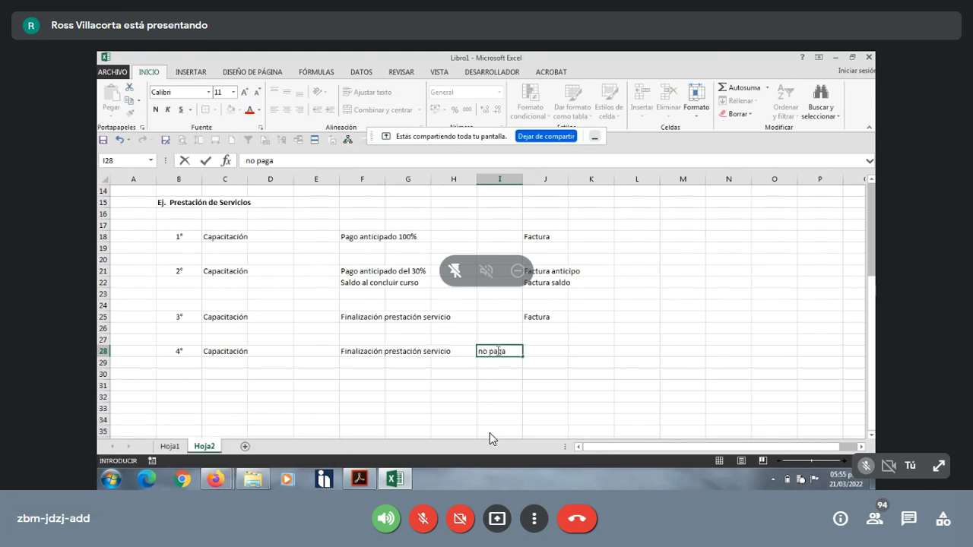
key("BackSpace")
type("o")
left_click(497, 393)
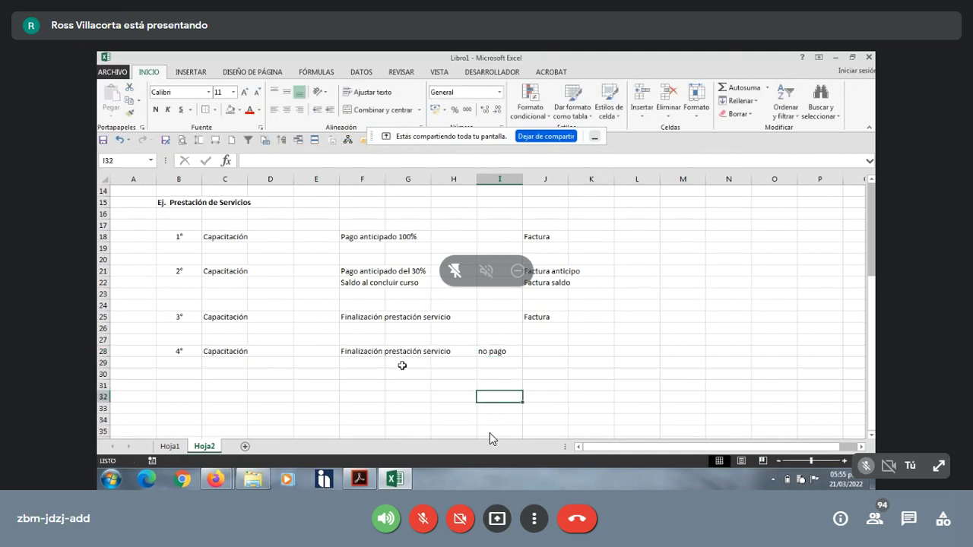
- Enter "Pago en 15 días" in cell F29 as the fourth example's payment term
left_click(374, 364)
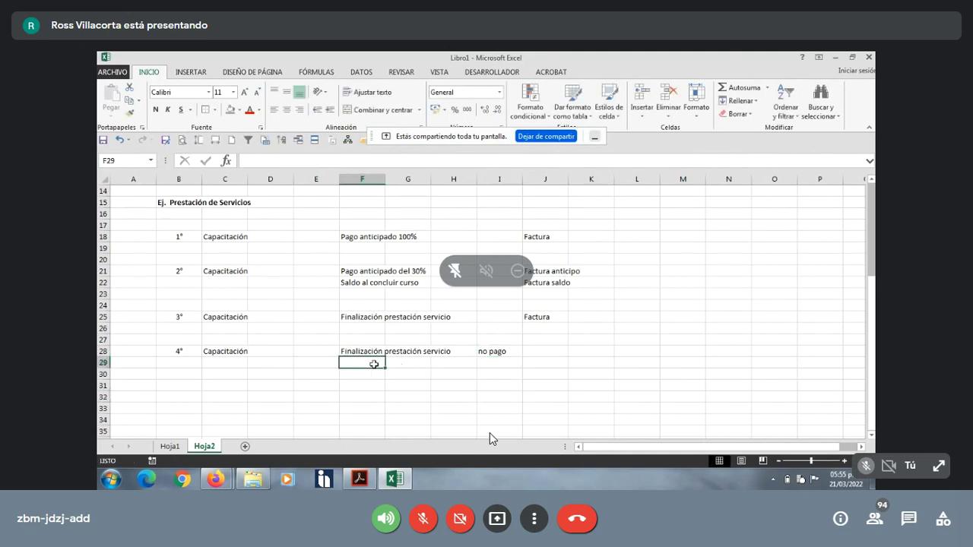
type("P")
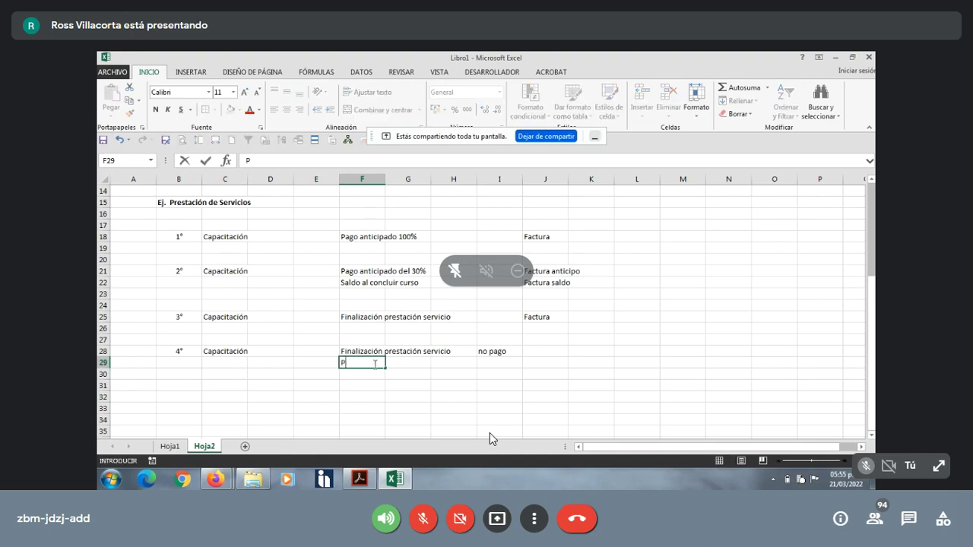
type("ago en 15 días")
left_click(402, 377)
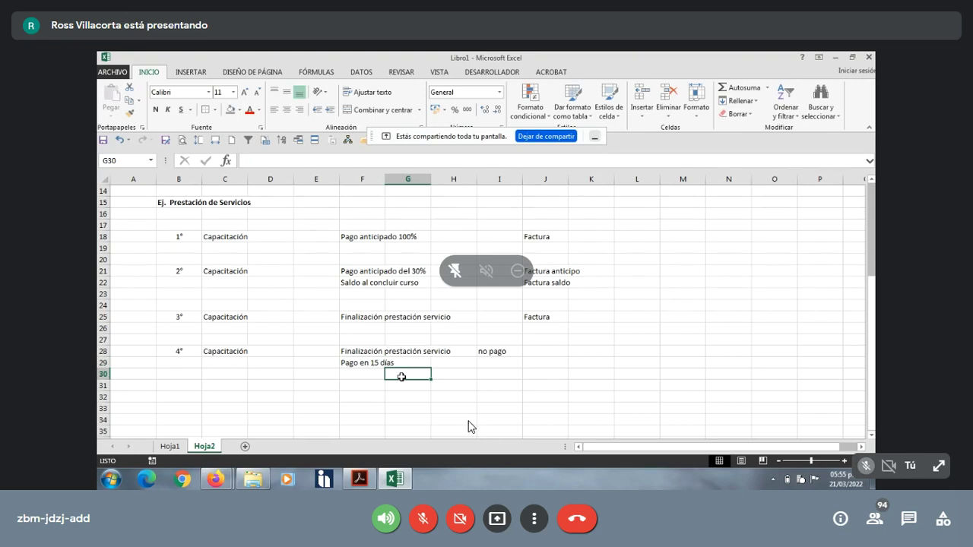
- Unmute the meeting microphone and mute it again
left_click(424, 518)
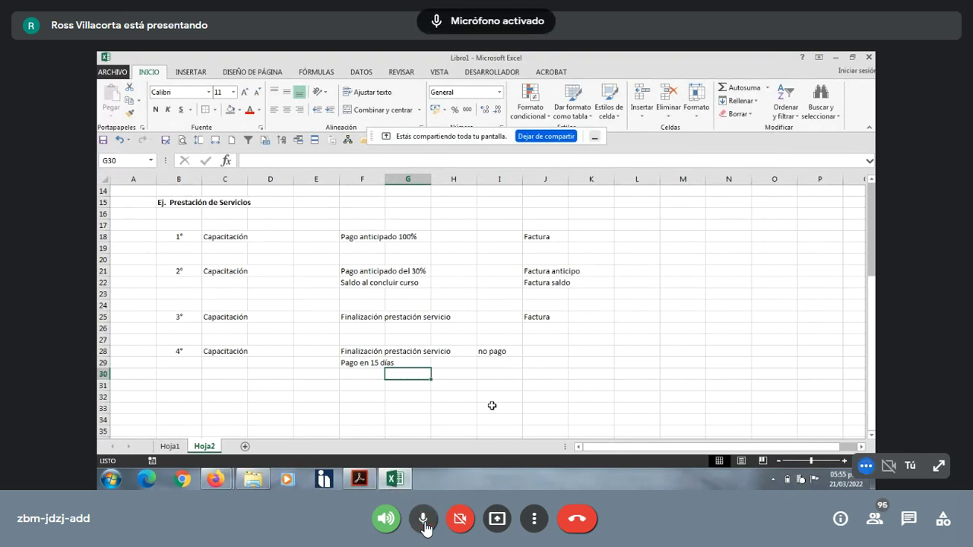
left_click(424, 519)
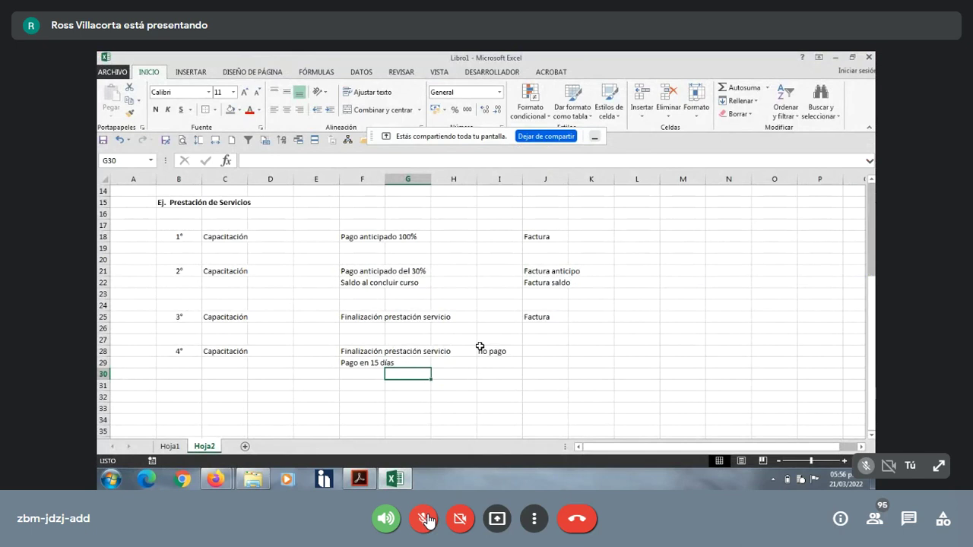
- Enter "Factura" in cell J28 for the fourth service example
left_click(531, 352)
type("Factura")
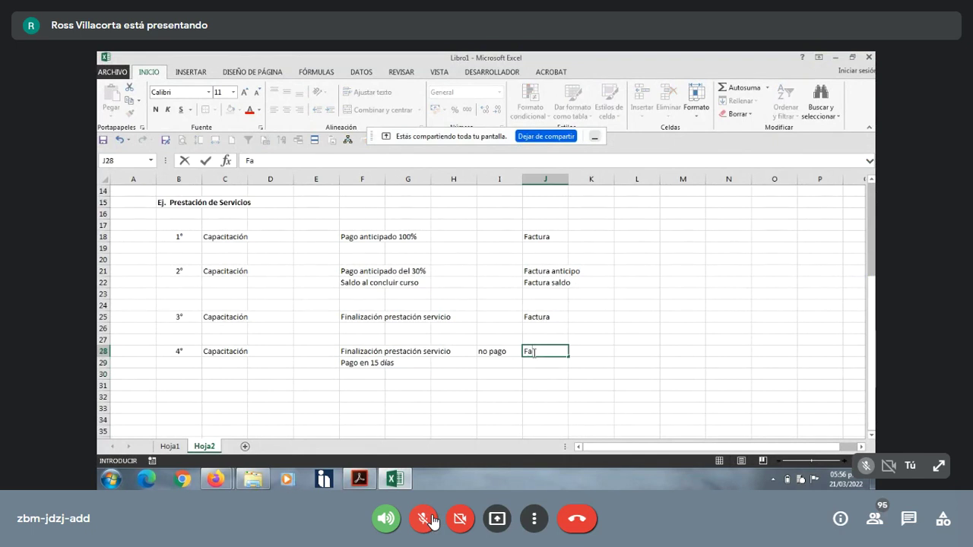
left_click(524, 395)
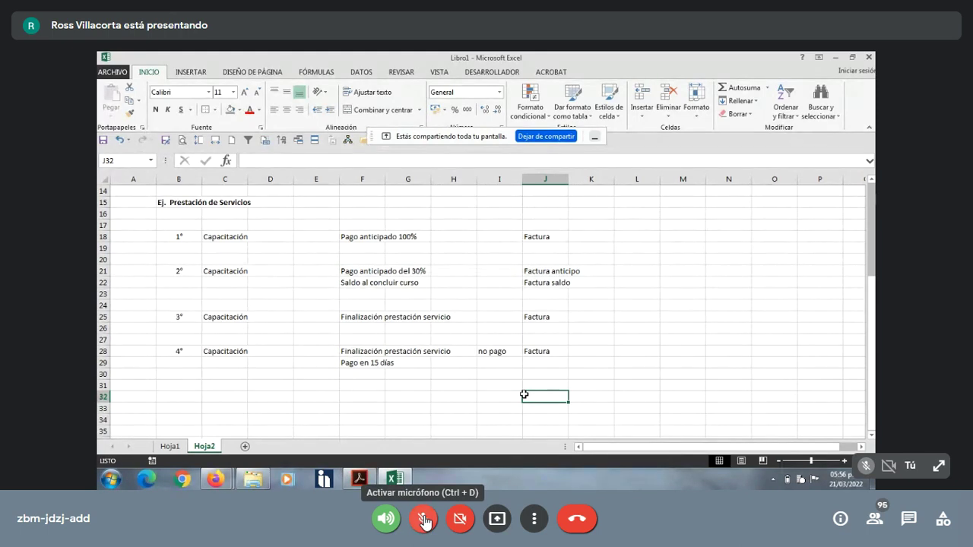
left_click(423, 520)
left_click(424, 519)
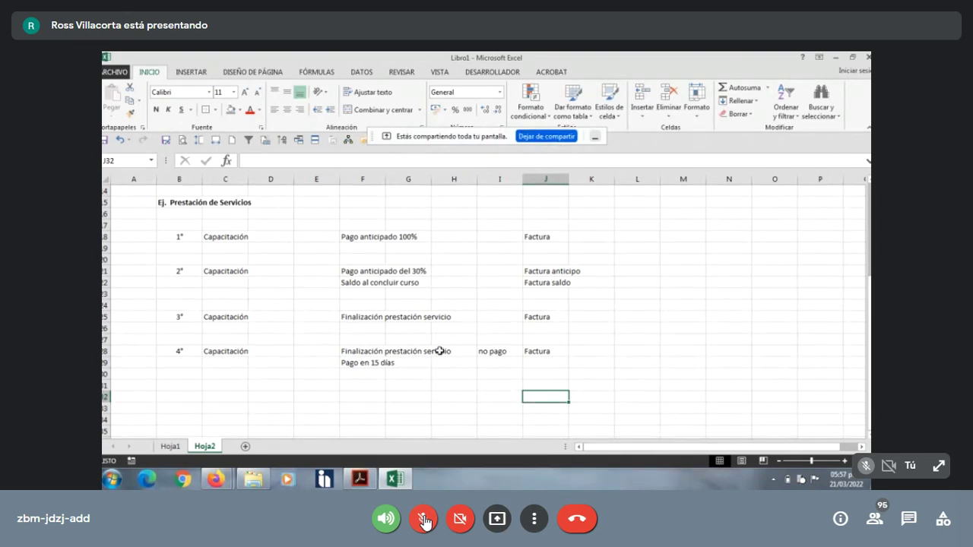
left_click(350, 353)
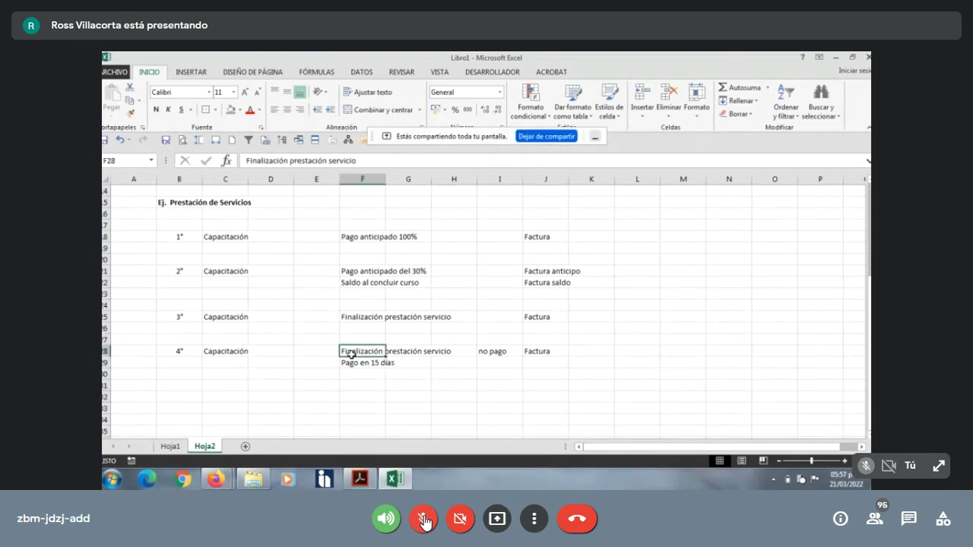
- Switch to IMPUESTO IVA.pdf in Adobe Acrobat and view the "Nacimiento del hecho imponible" slides on pages 10 and 11
left_click(360, 479)
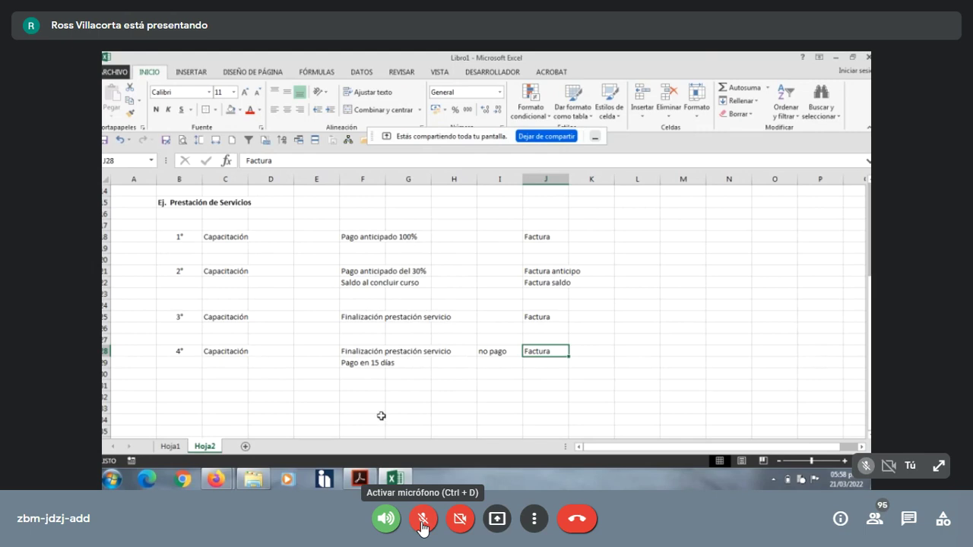
left_click(423, 519)
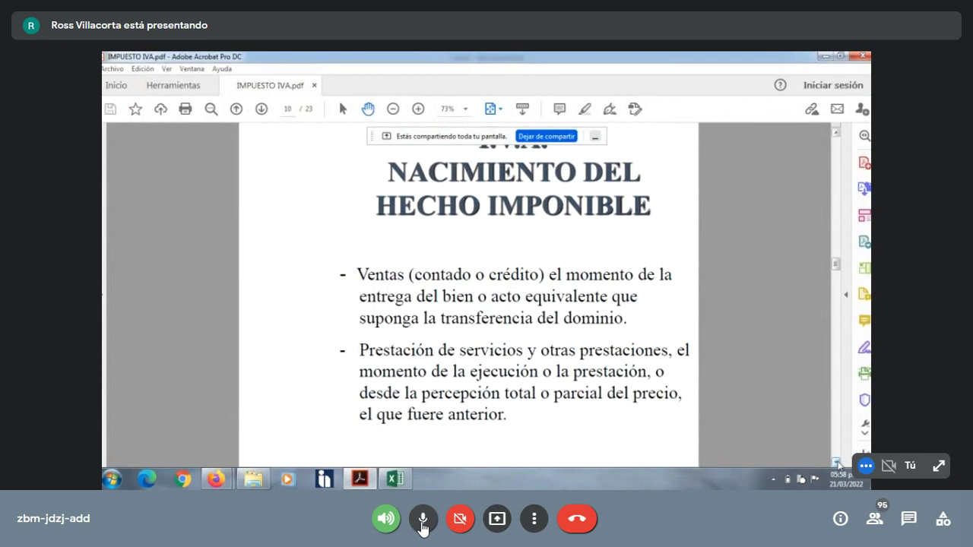
left_click(423, 520)
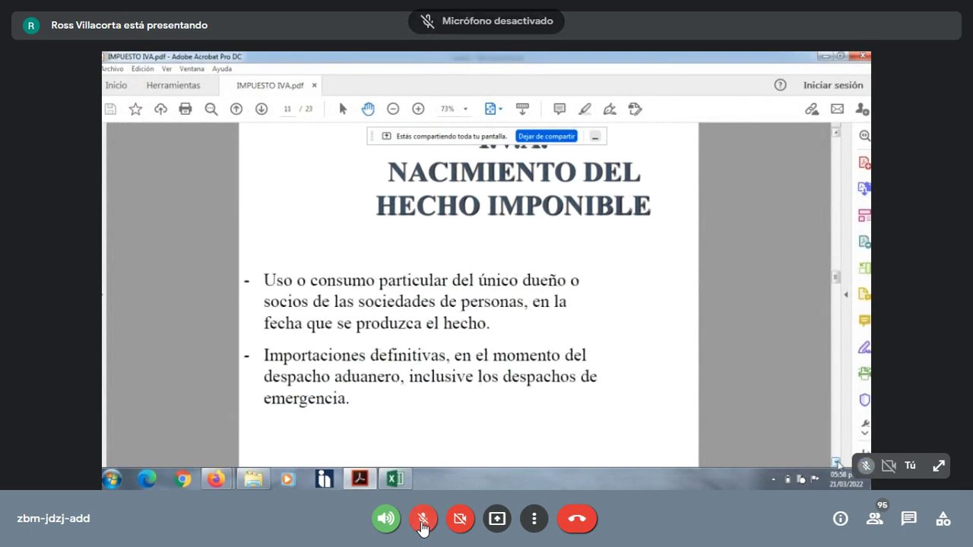
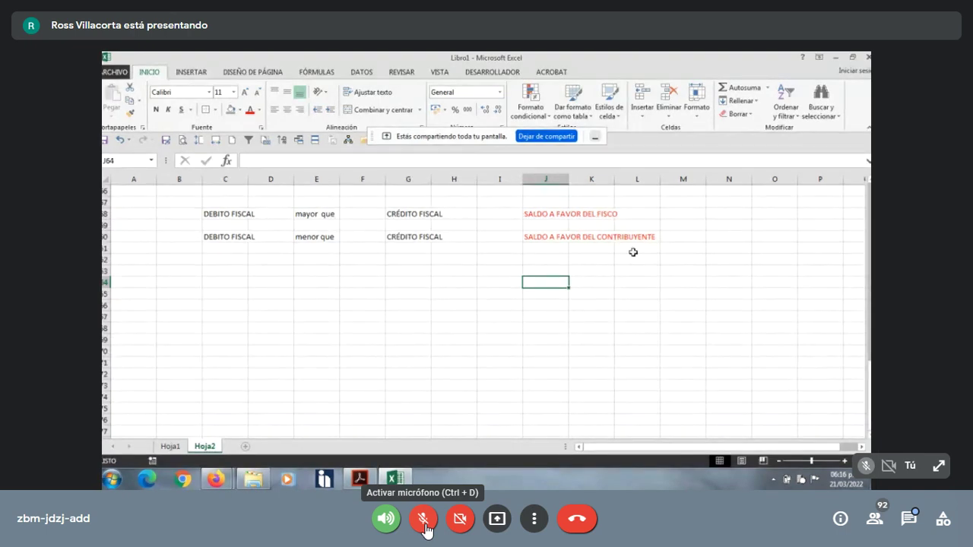
- Enter the label "Mtto Valor SFC =" in cell C65
left_click(226, 295)
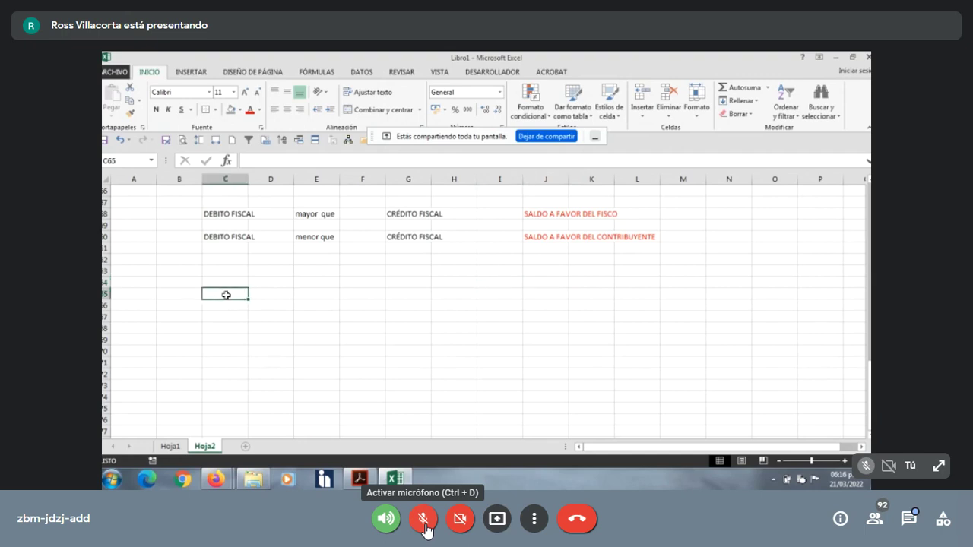
type("Mtto Vao")
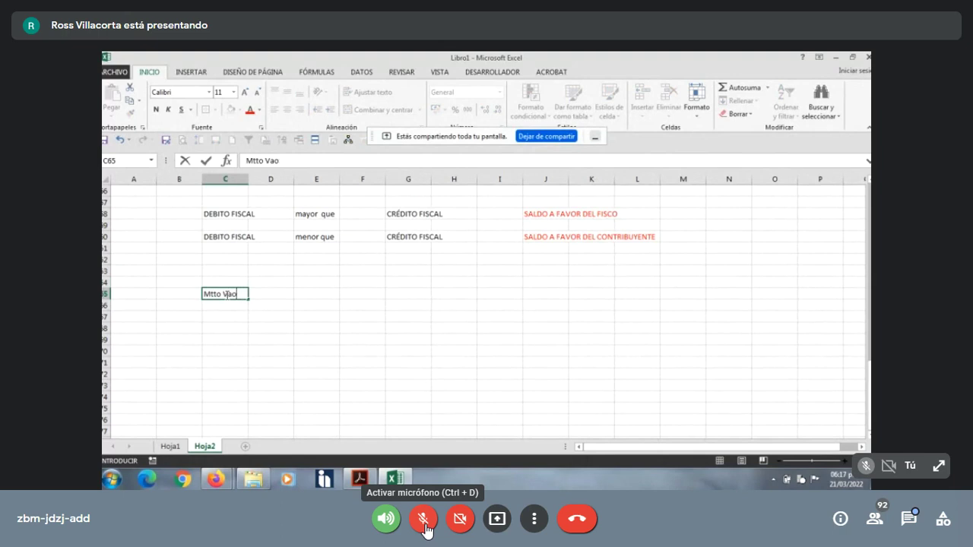
key("BackSpace")
type("lor SFC  =")
- Enter "UFV´s Último día HÁBIL del periodo a declarar" in cell E65 as the formula's numerator
left_click(324, 293)
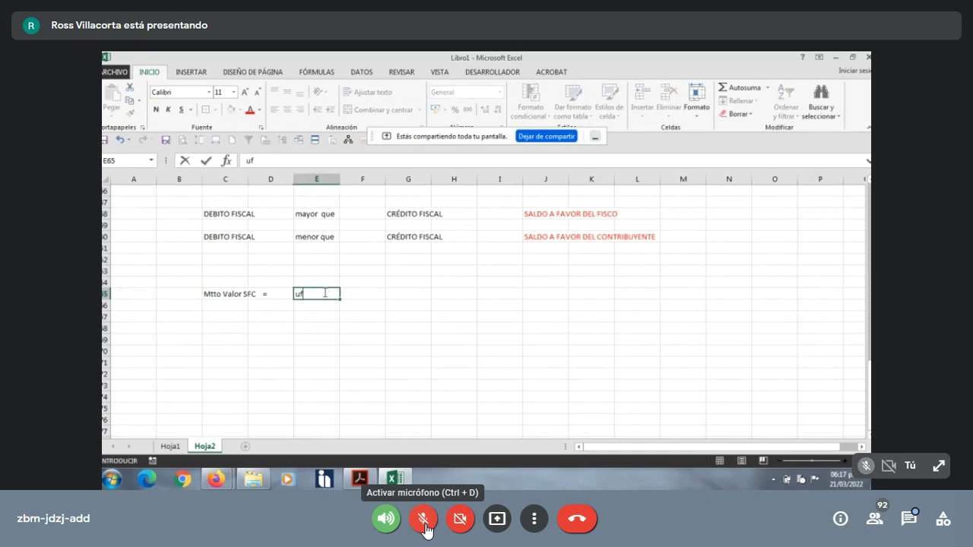
type("UF")
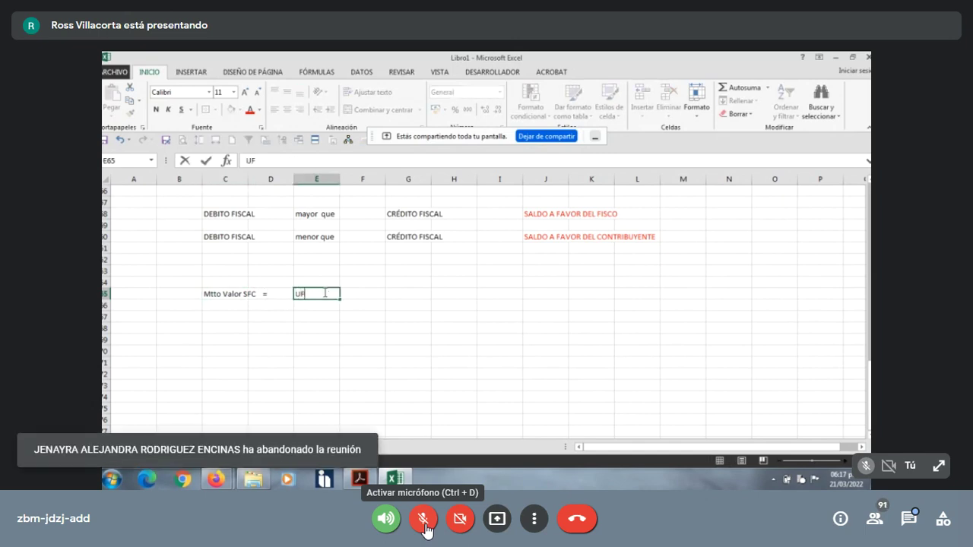
type("V´s úl")
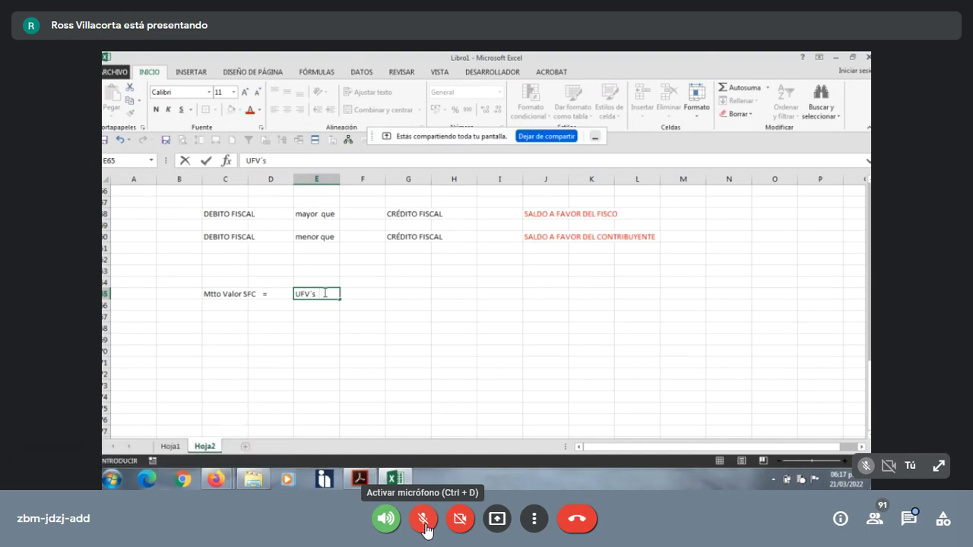
key("BackSpace")
key("BackSpace")
type("úLT")
key("BackSpace")
key("BackSpace")
key("BackSpace")
key("BackSpace")
type("Último día del periodo")
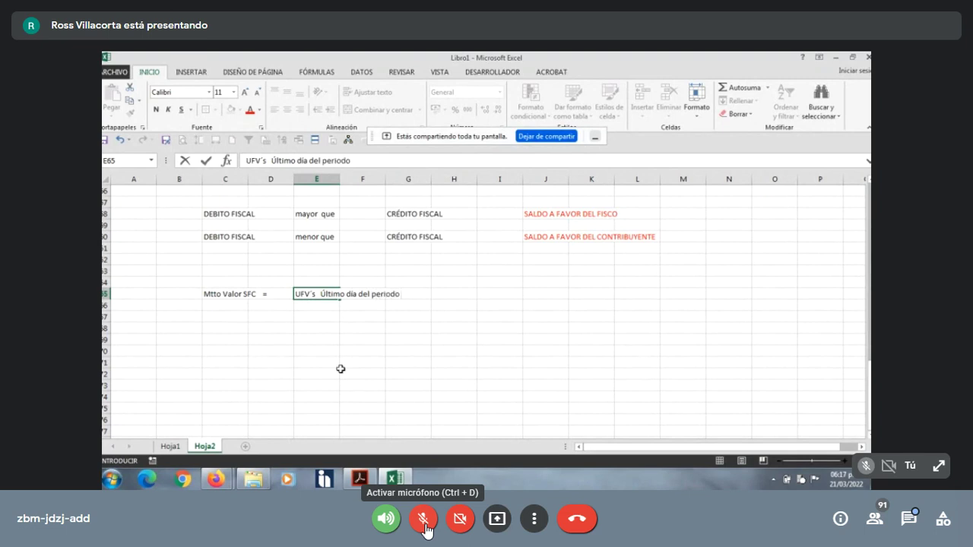
key("BackSpace")
key("BackSpace")
key("BackSpace")
key("BackSpace")
key("BackSpace")
key("BackSpace")
key("BackSpace")
key("BackSpace")
key("BackSpace")
key("BackSpace")
key("BackSpace")
key("BackSpace")
type("HÁBIL del periodo a declarar")
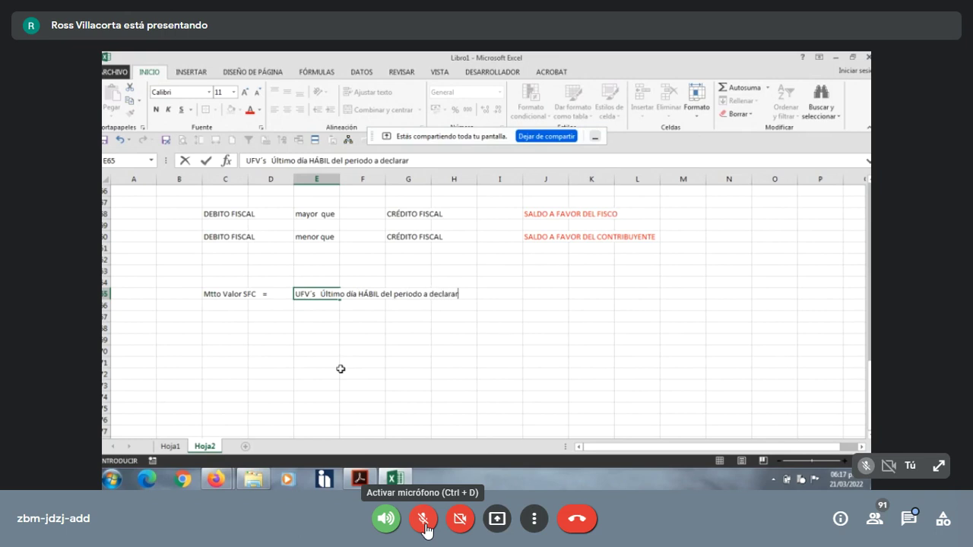
key("Return")
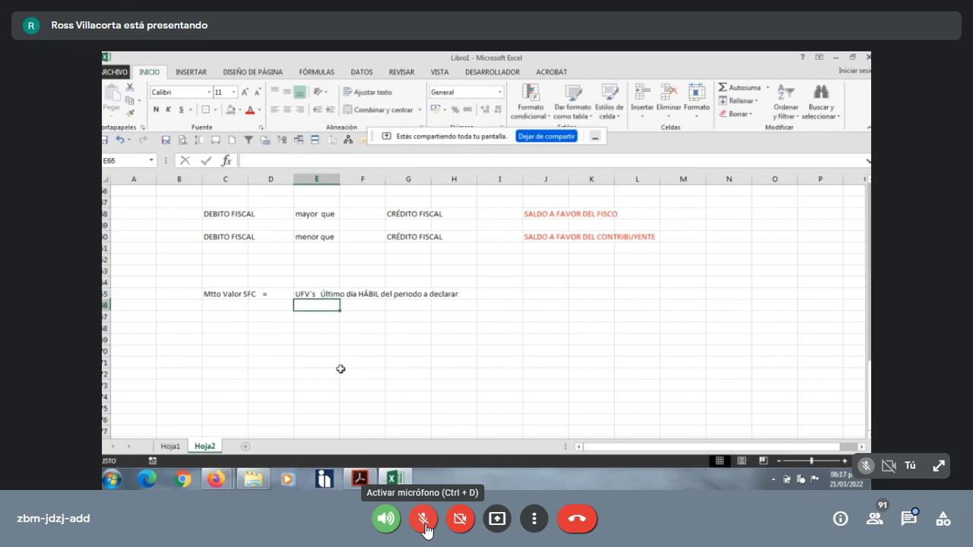
- Enter "UFV´s Último día HÁBIL del periodo anterior" in cell E66 as the formula's denominator
type("UFV´s")
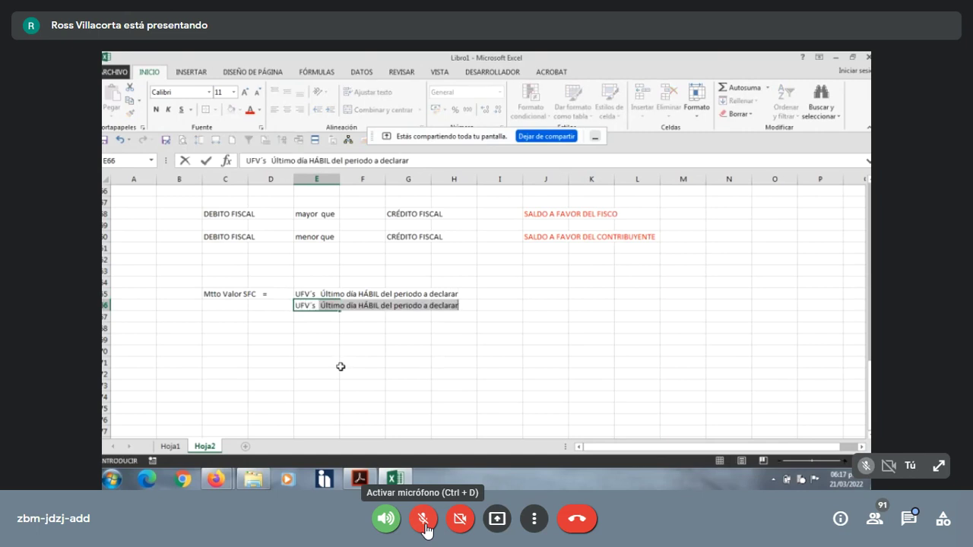
type("  Último día HÁBIL DEL")
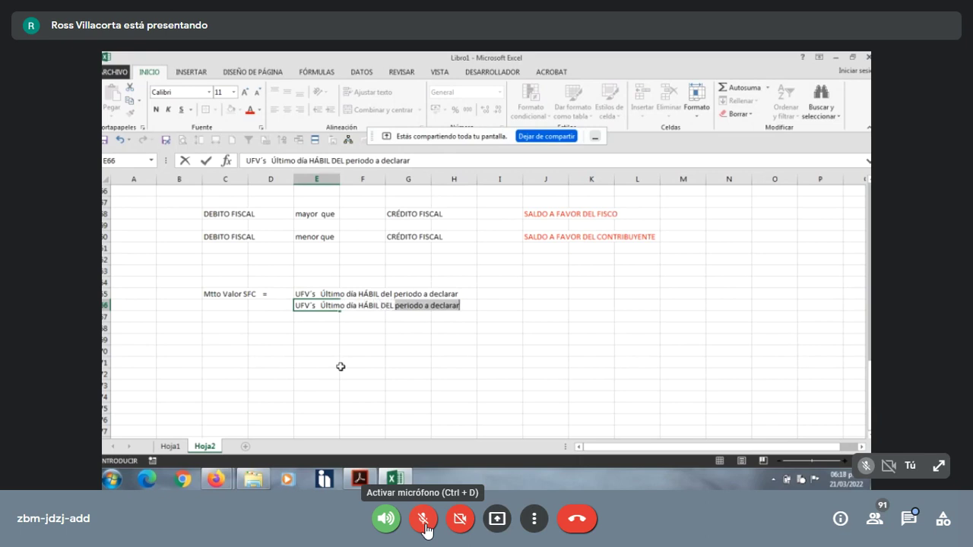
key("BackSpace")
type("el per")
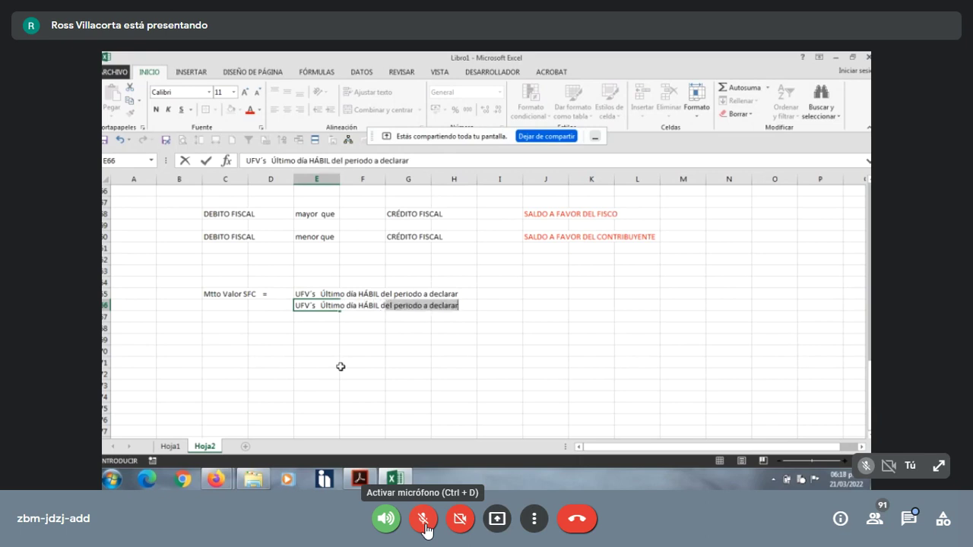
type("iodo antr")
key("BackSpace")
type("erior")
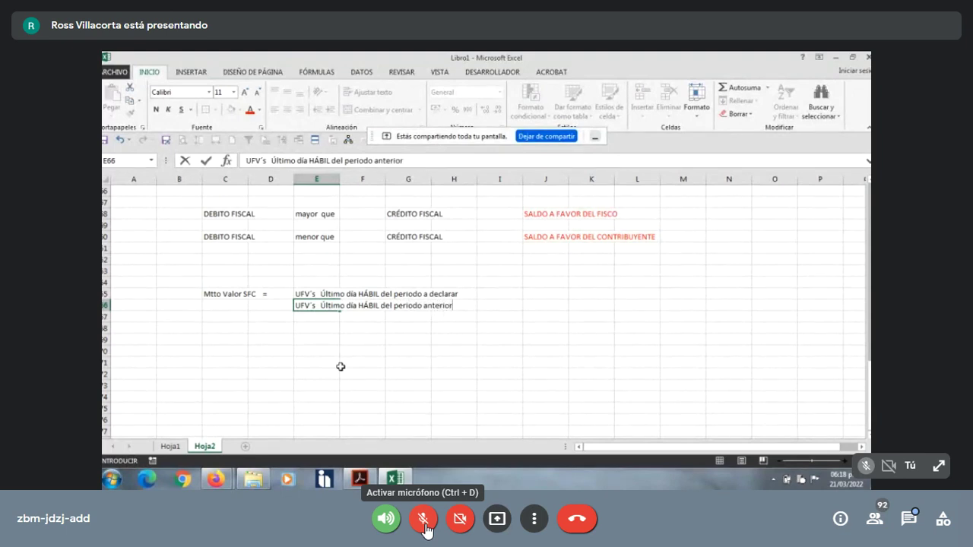
left_click(341, 369)
- Apply an outside border around the formula block C64:H67
left_click_drag(210, 281, 447, 320)
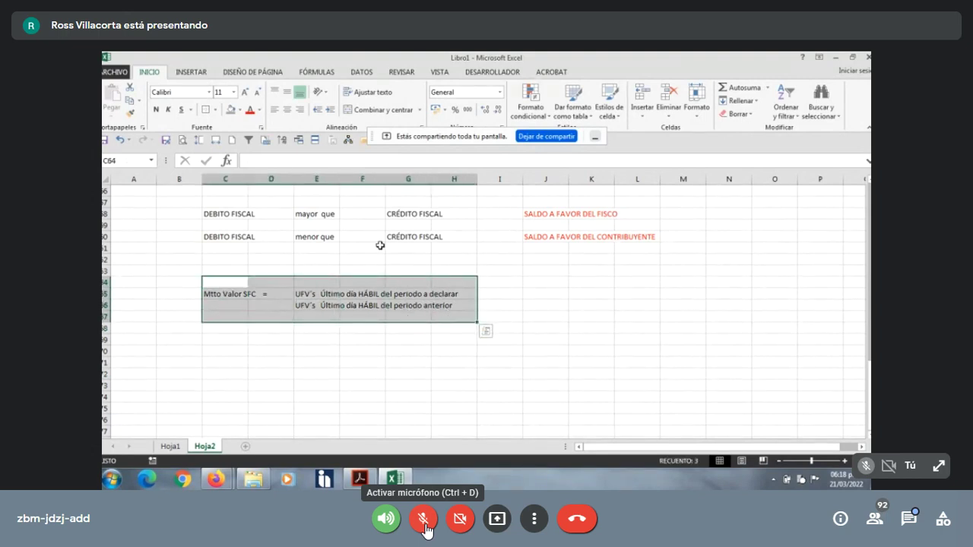
left_click(205, 114)
left_click(299, 327)
- Add a bottom border to cells E65:H65 as the fraction line between numerator and denominator
left_click_drag(299, 295, 438, 292)
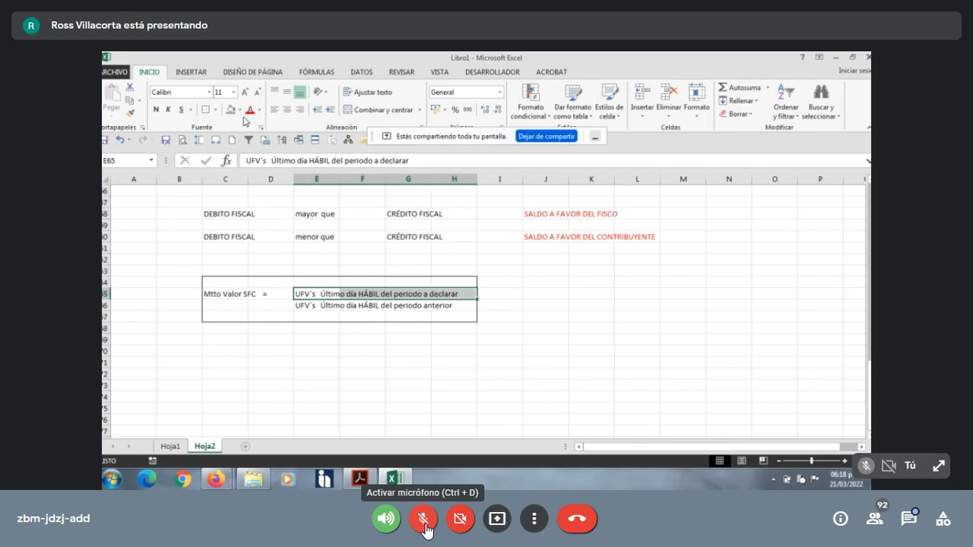
left_click(215, 111)
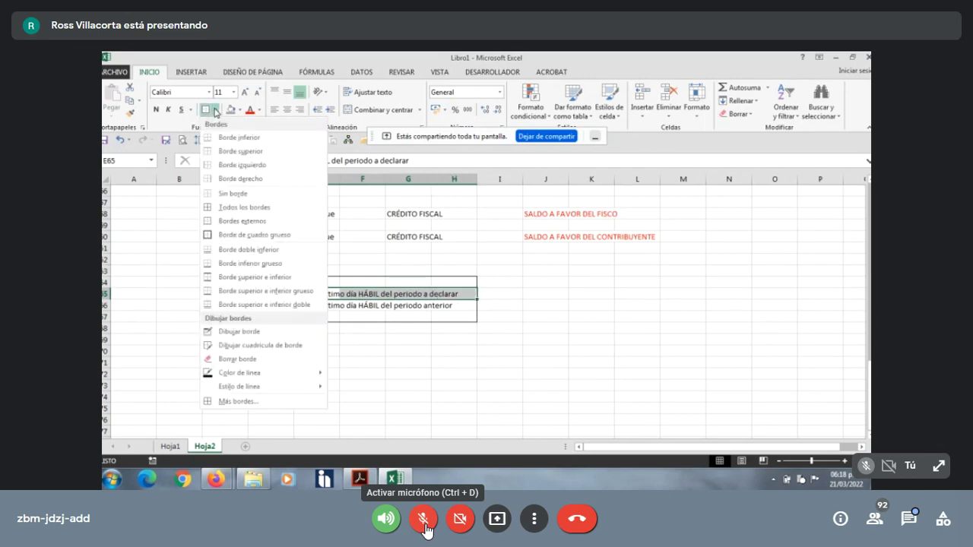
left_click(229, 137)
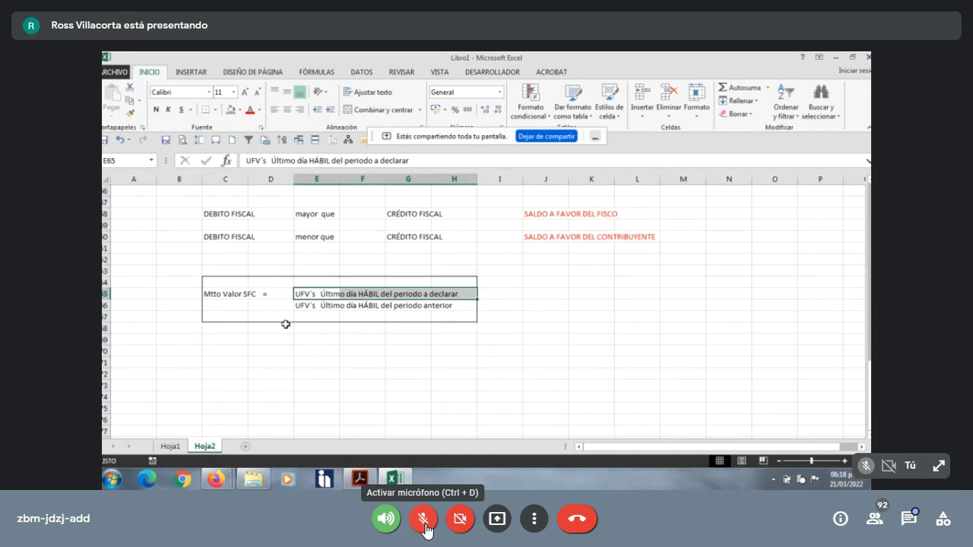
left_click(286, 374)
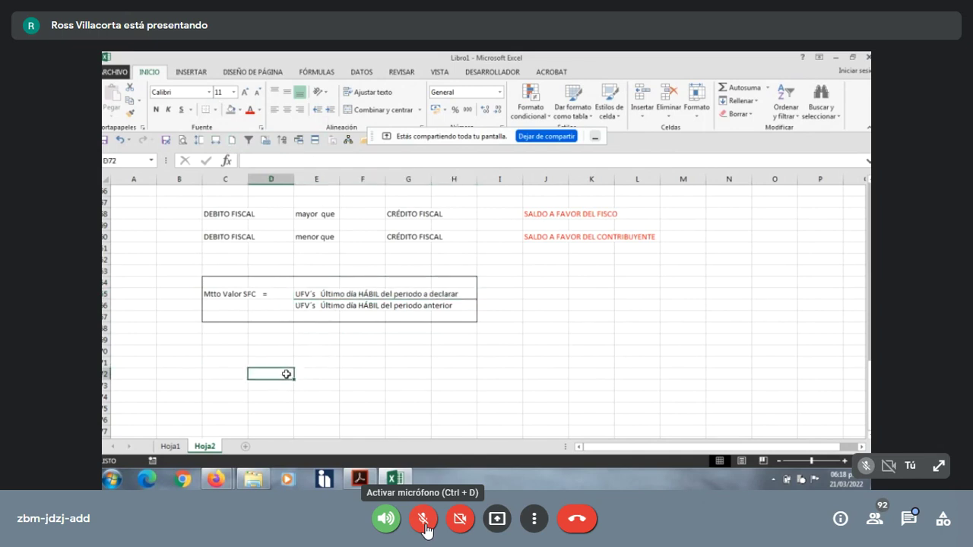
- Check the meeting's chat messages and close the chat
left_click(328, 351)
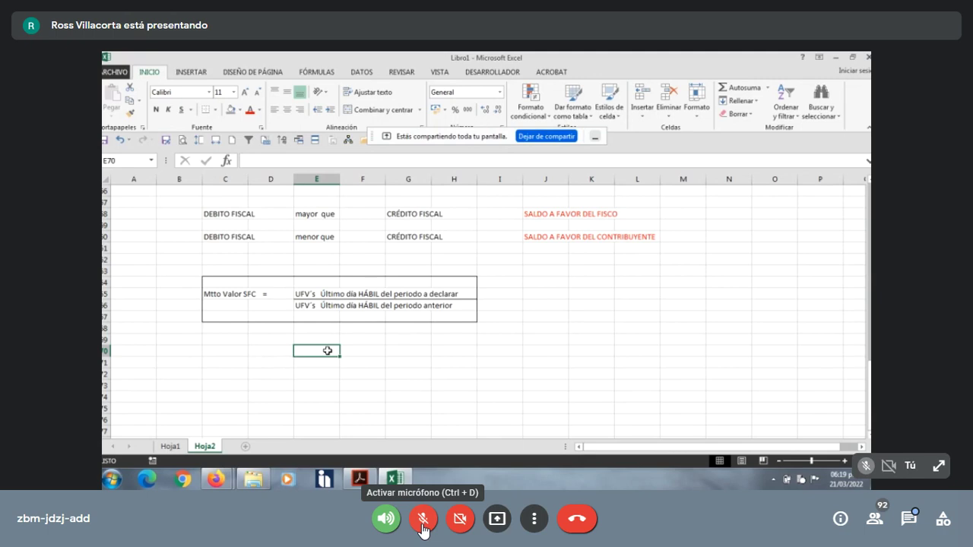
left_click(909, 520)
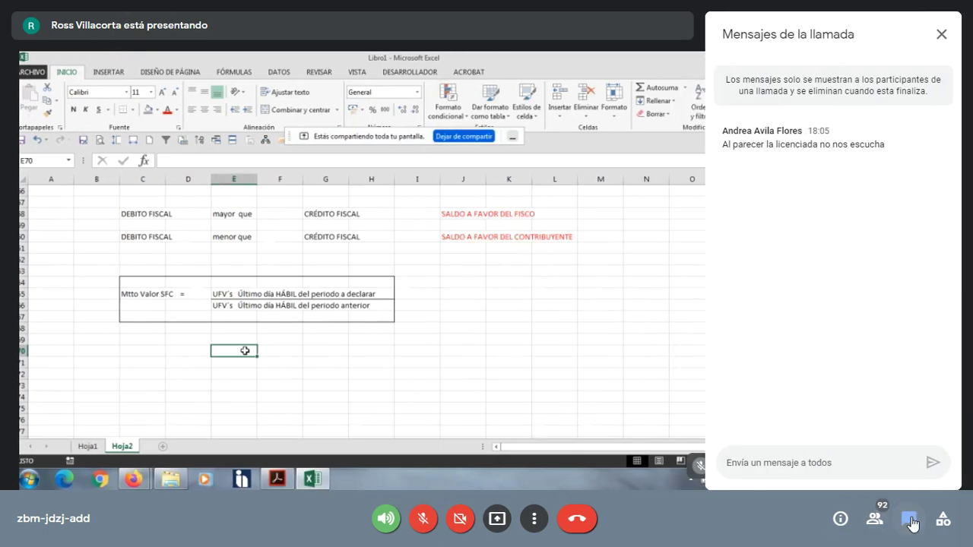
left_click(910, 520)
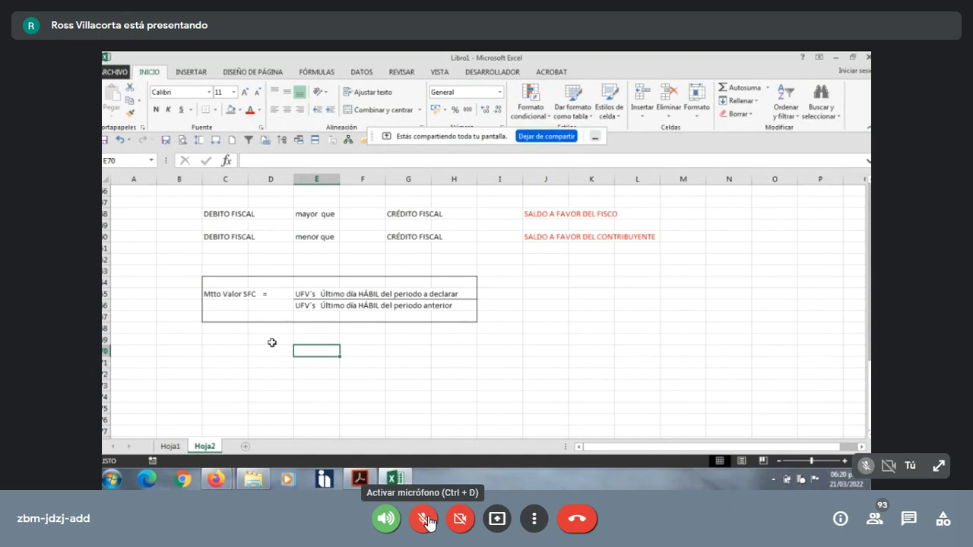
- Enter "Periodo 02/2022" in cell C69 below the formula block
left_click(235, 343)
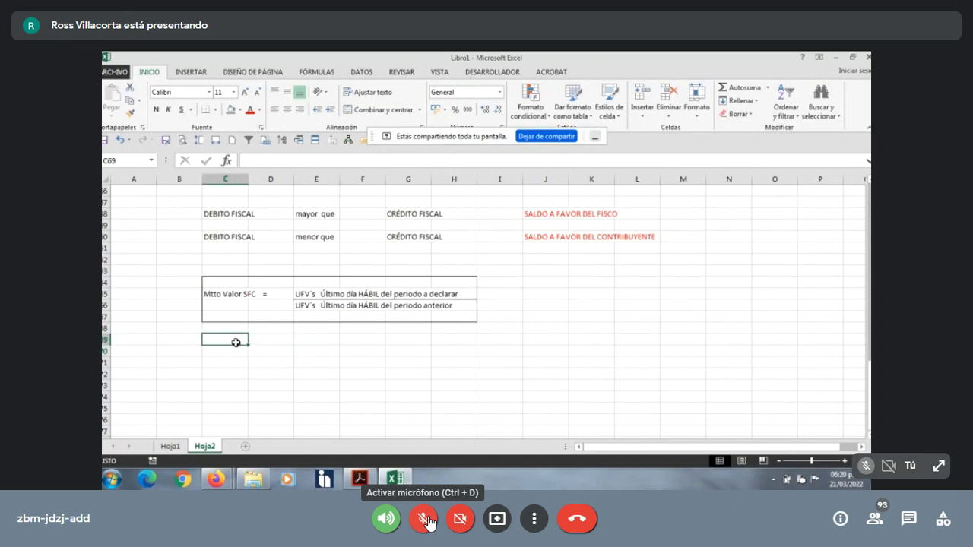
type("Periodo")
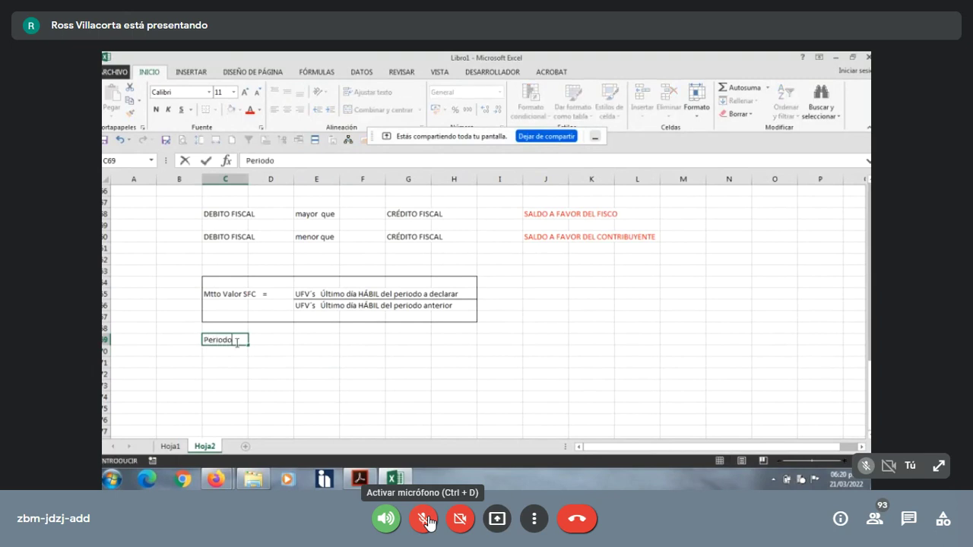
type(" 02/2022")
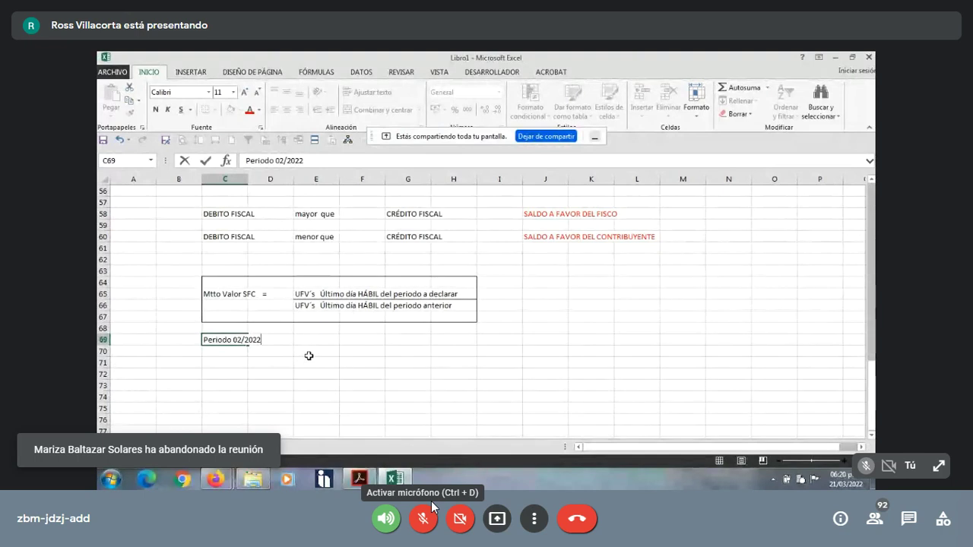
- Enter the date 25/02/2022 in cell E70 below the period label
left_click(310, 354)
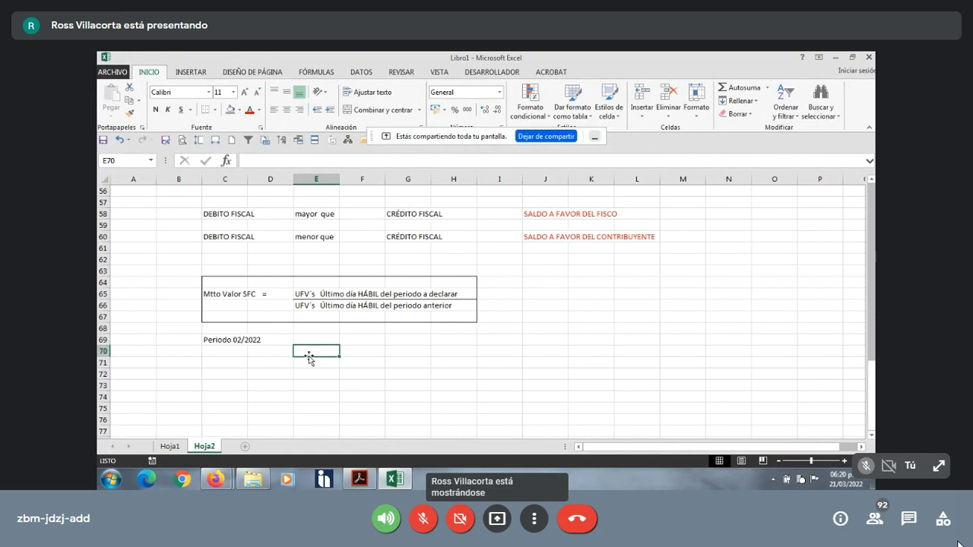
left_click(875, 521)
left_click(876, 521)
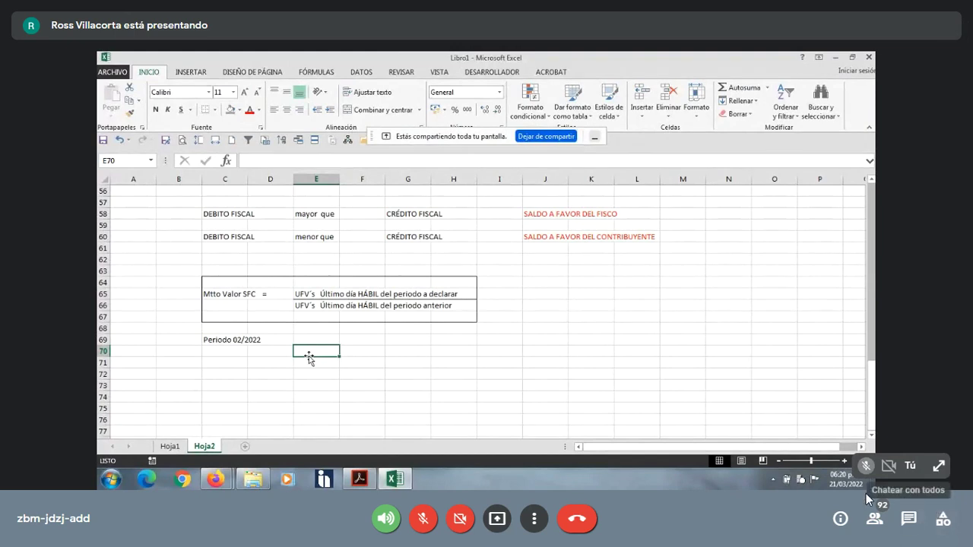
type("25")
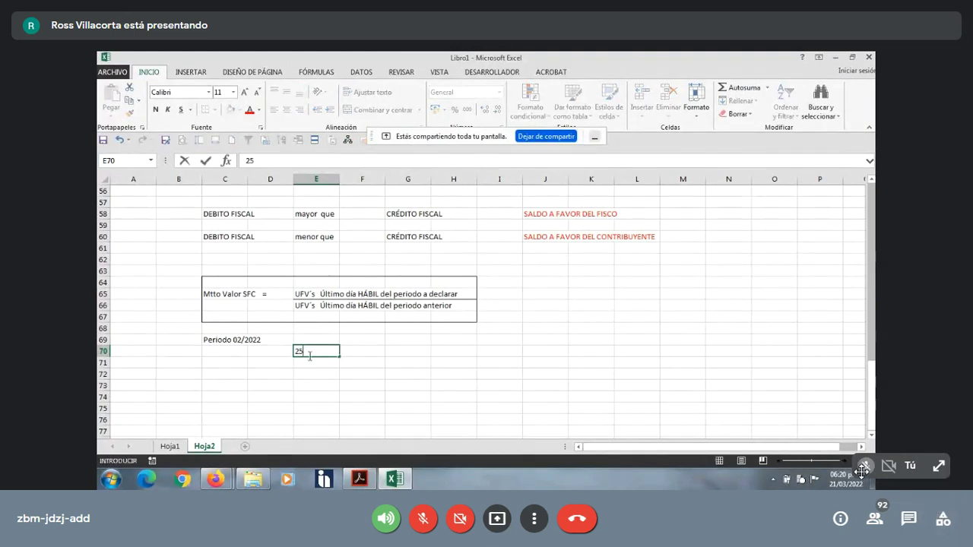
type("/02/2022")
key("Return")
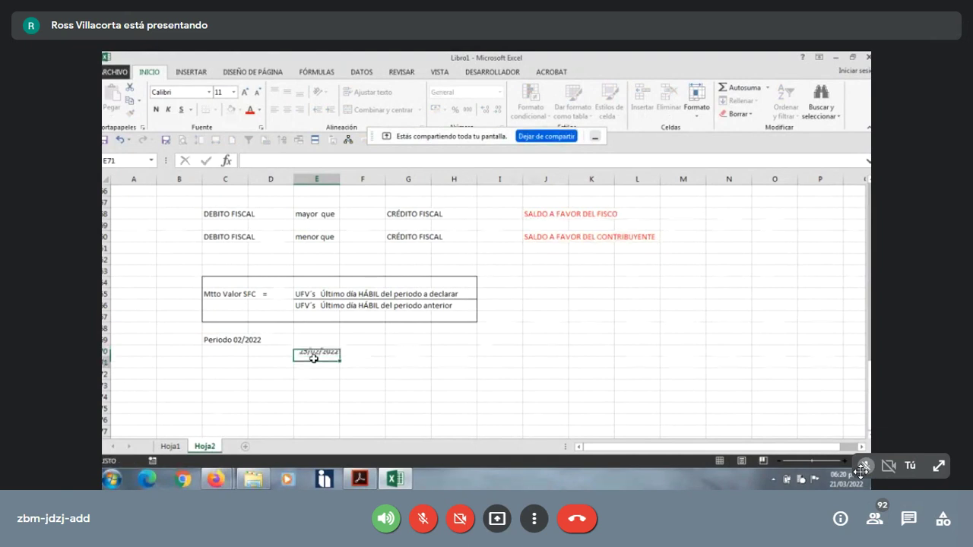